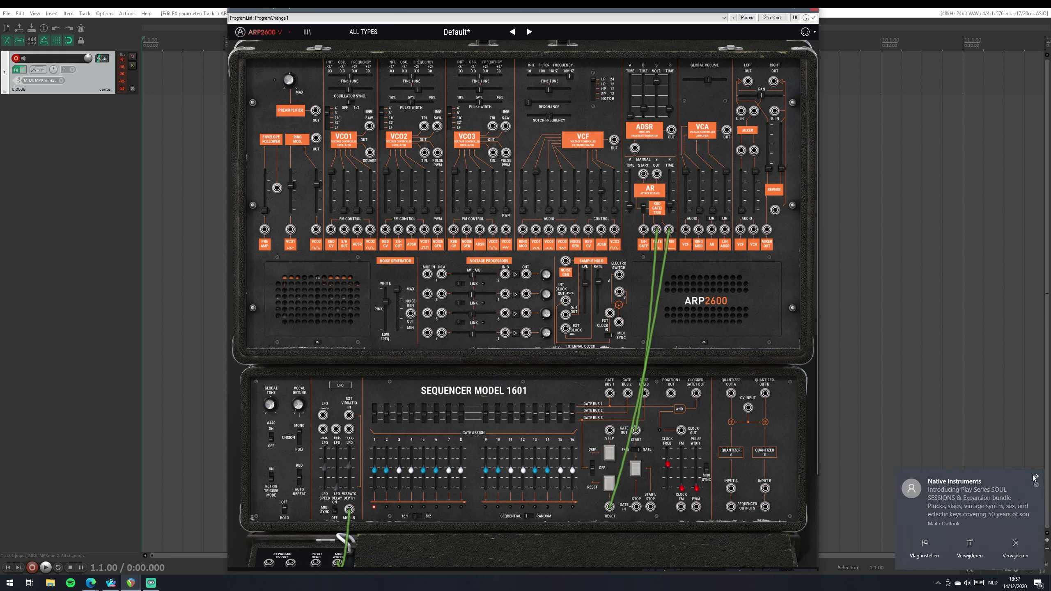
- Dismiss the desktop notification and view the available resize percentages for the synthesizer window
left_click(1035, 477)
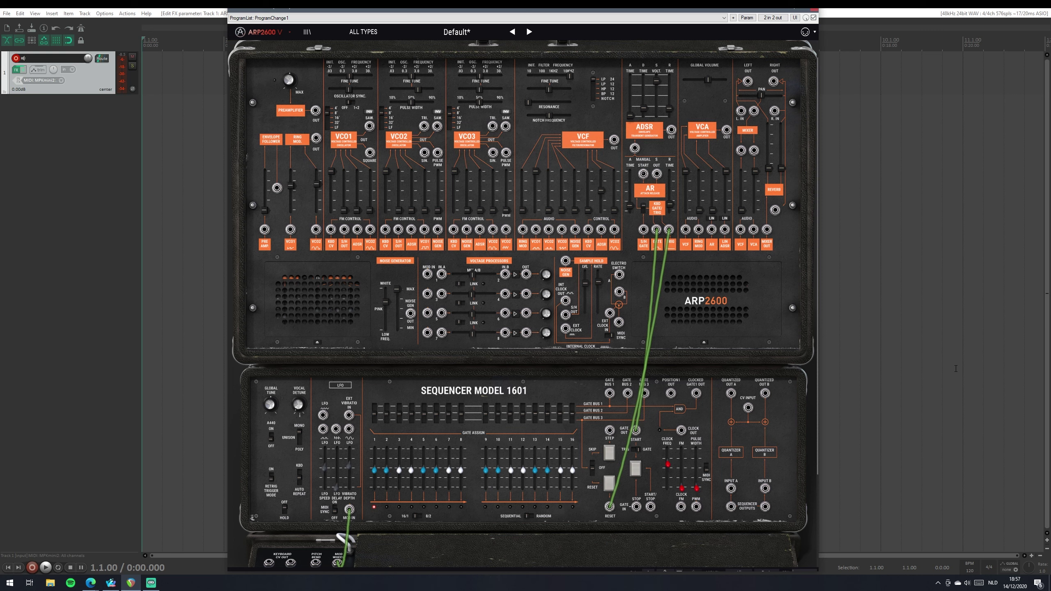
left_click(280, 33)
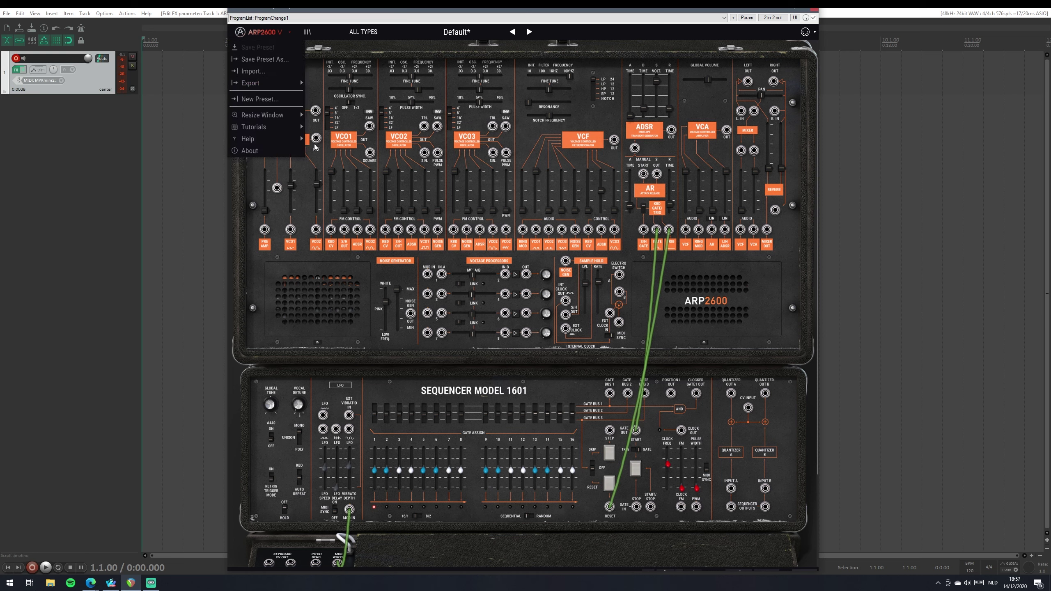
mouse_move(273, 112)
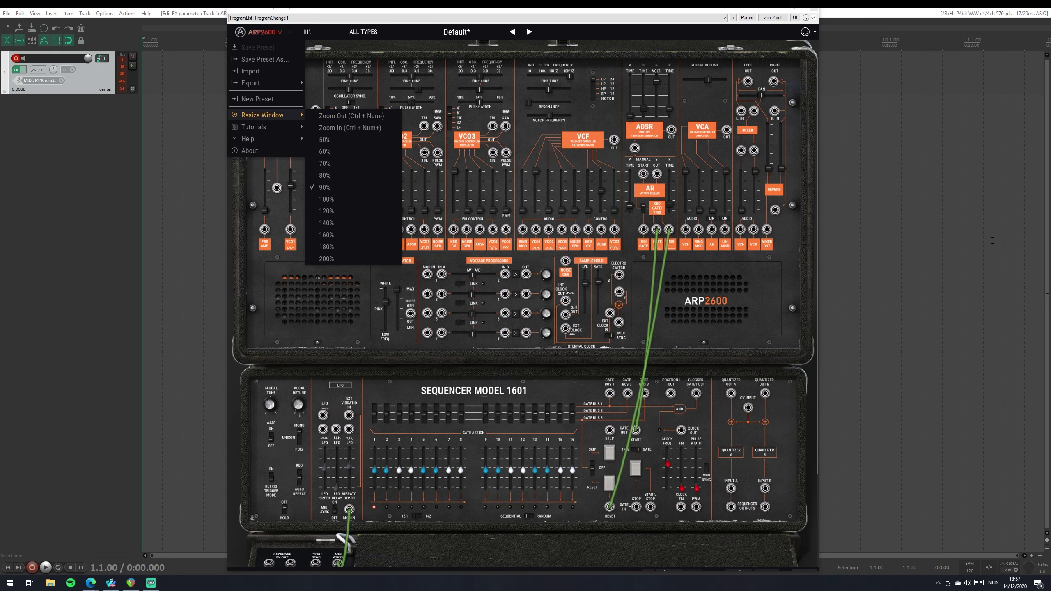
left_click(824, 232)
scroll(783, 238, "down", 3)
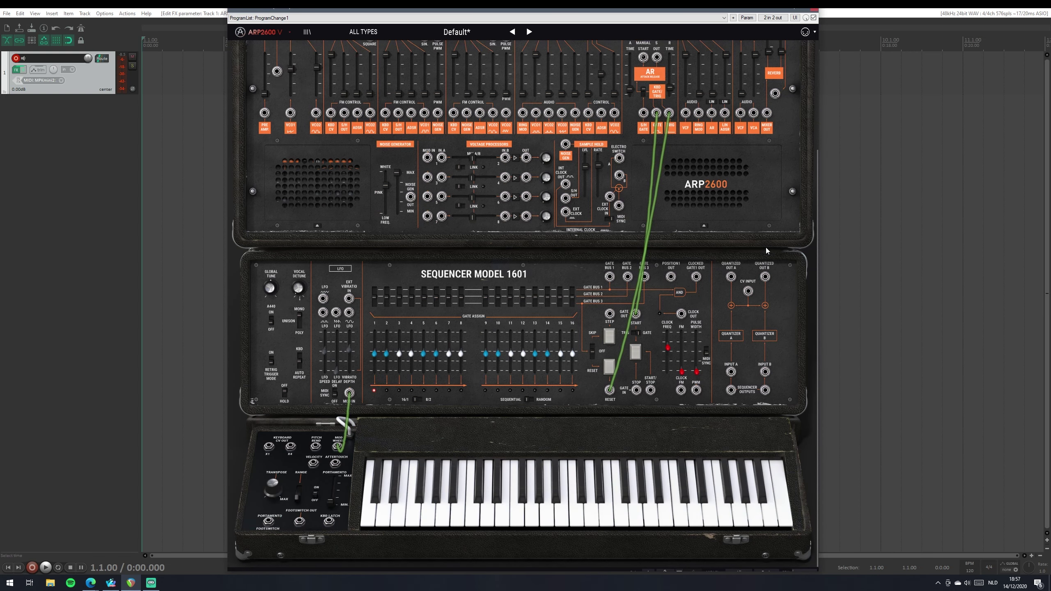
scroll(712, 327, "up", 3)
scroll(724, 320, "down", 3)
scroll(681, 419, "up", 3)
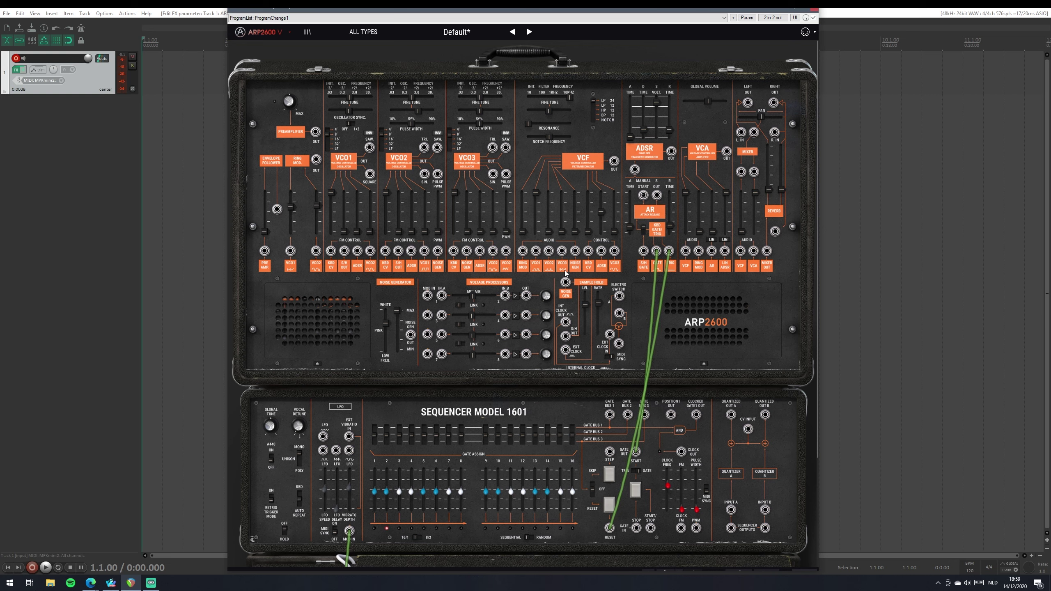
- Try different sound sources in the VCF audio mixer, using the VCO1, VCO3, noise generator and ring modulator levels
left_click(538, 208)
left_click_drag(536, 193, 561, 193)
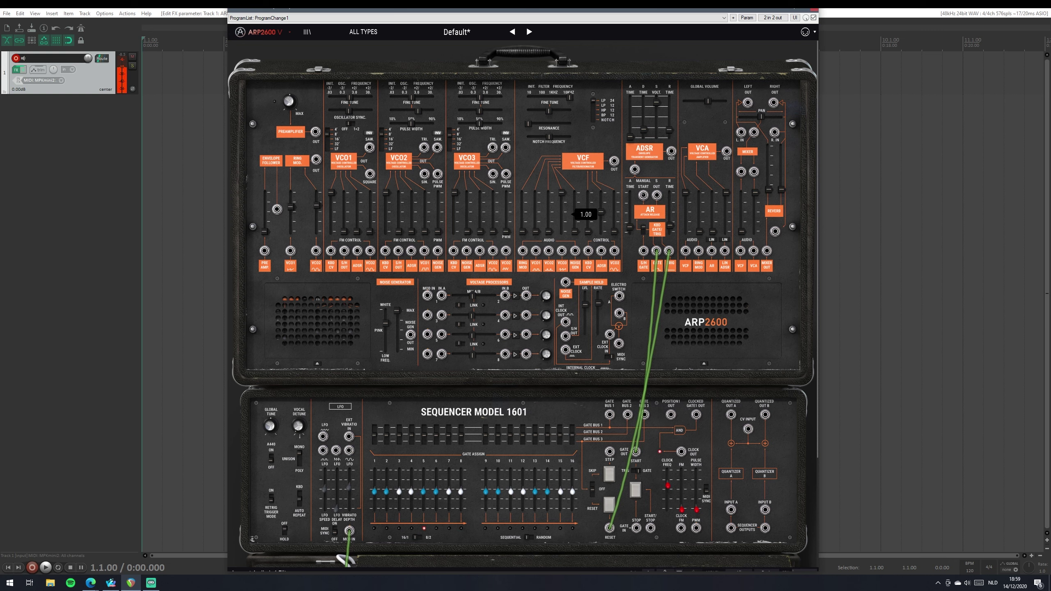
left_click_drag(562, 192, 561, 232)
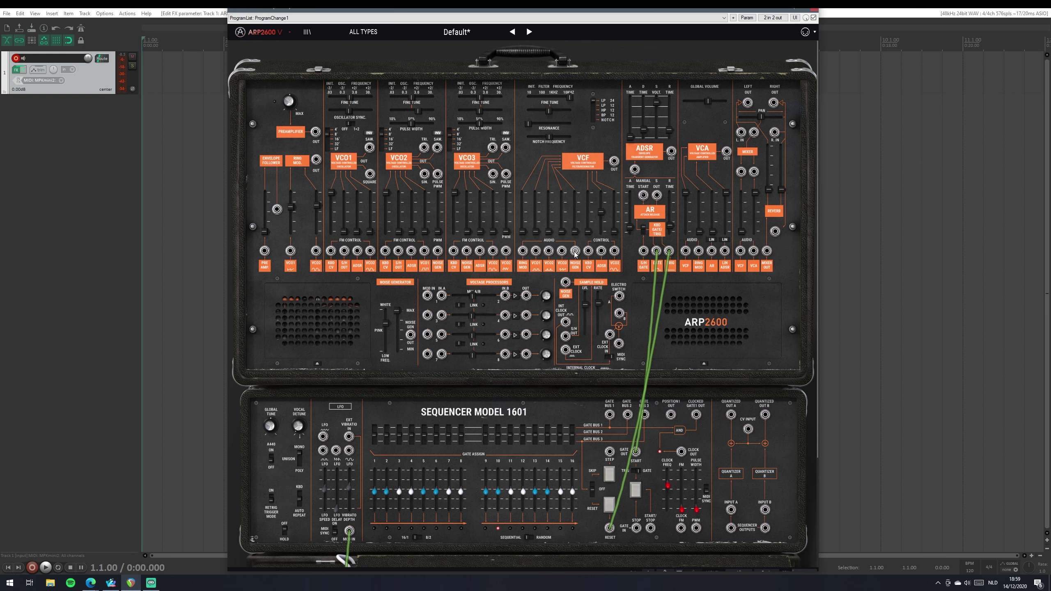
left_click_drag(575, 232, 575, 193)
mouse_move(524, 235)
left_click_drag(522, 232, 523, 193)
mouse_move(524, 195)
left_click_drag(523, 195, 523, 232)
- Try the ring modulator level in the VCA, and raise VCO1's audio level in the VCF to maximum
left_click_drag(699, 204, 699, 193)
left_click_drag(698, 192, 697, 237)
mouse_move(728, 195)
left_mouse_down()
mouse_move(728, 234)
mouse_move(728, 193)
left_mouse_up()
left_click_drag(535, 234, 536, 193)
mouse_move(727, 195)
left_mouse_down()
mouse_move(727, 235)
mouse_move(728, 194)
left_mouse_up()
- Try the left and right reverb levels at maximum, and return both to 0.00
mouse_move(712, 104)
left_click(770, 191)
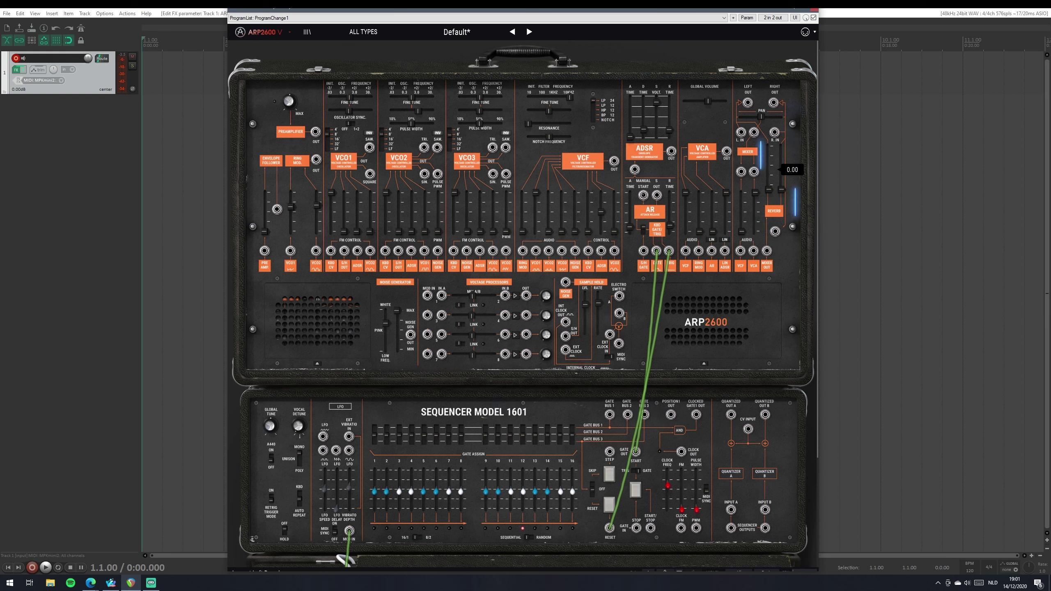
left_click_drag(769, 191, 770, 148)
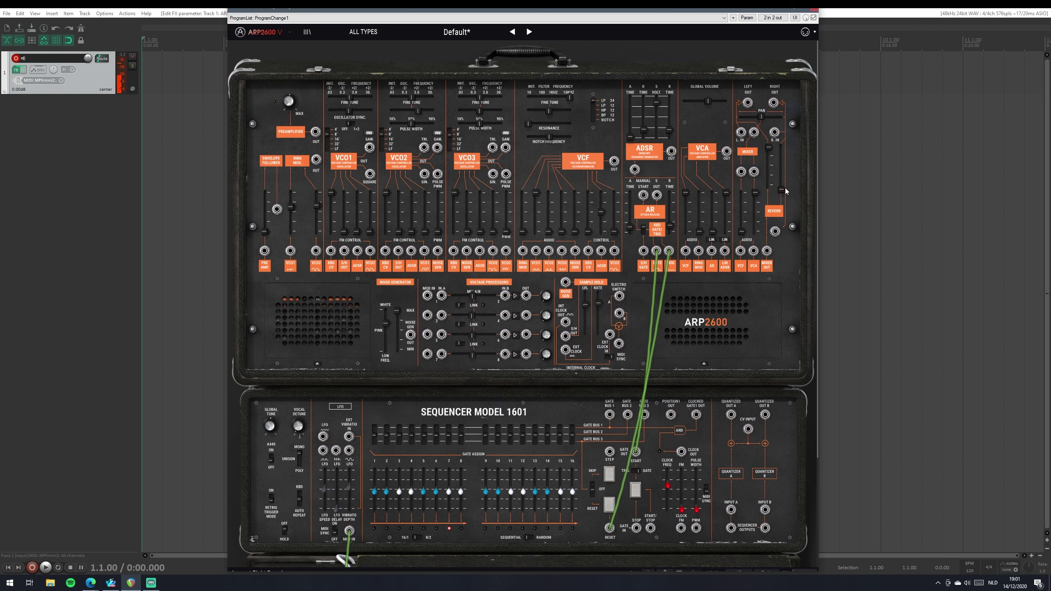
left_click_drag(784, 187, 781, 148)
left_click(769, 149)
left_click_drag(769, 150, 769, 191)
left_click_drag(781, 147, 781, 191)
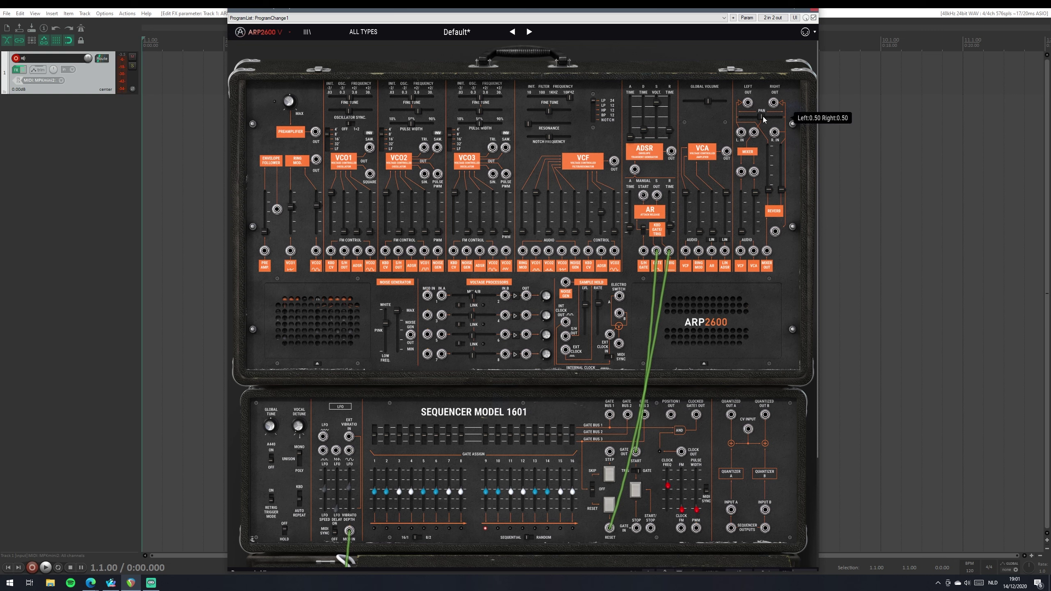
- Try panning the mixer output fully to the right, and reset the pan to centre
mouse_move(763, 116)
left_mouse_down()
mouse_move(783, 117)
mouse_move(740, 116)
mouse_move(780, 117)
left_mouse_up()
double_click(781, 117)
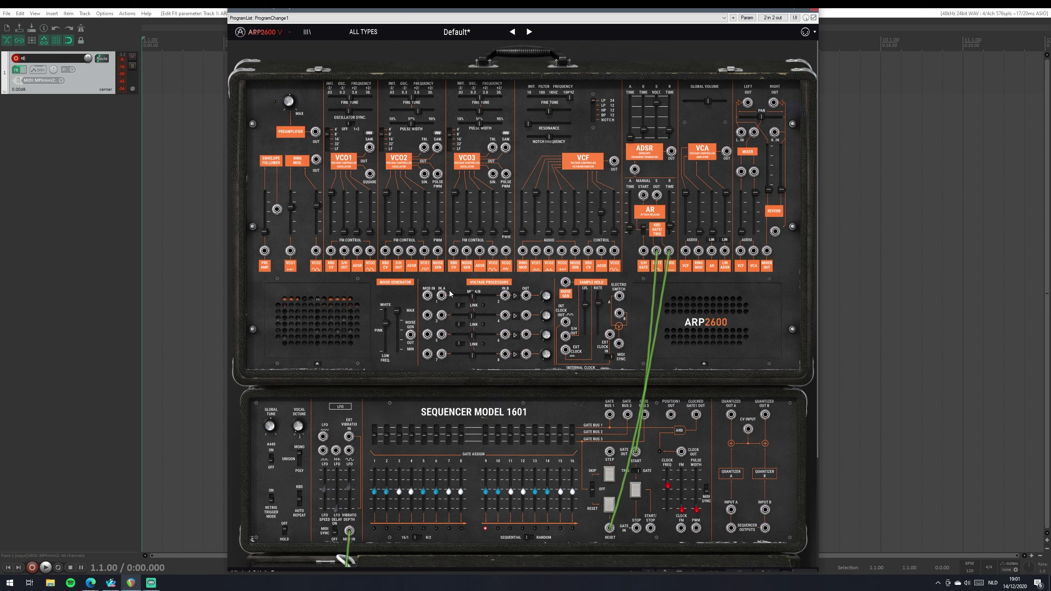
mouse_move(438, 288)
mouse_move(497, 299)
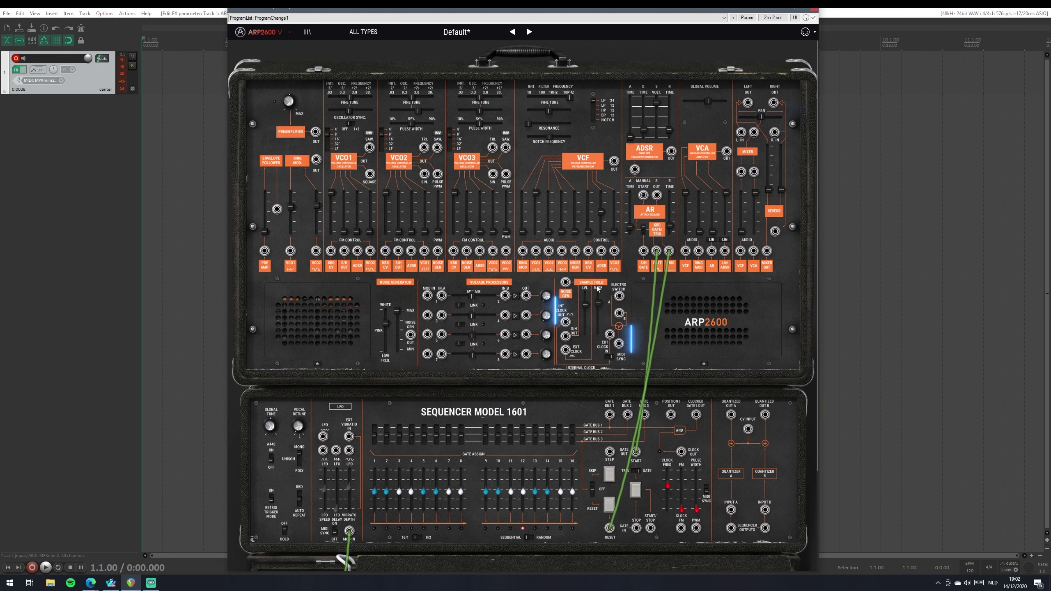
scroll(622, 362, "down", 2)
scroll(621, 362, "up", 2)
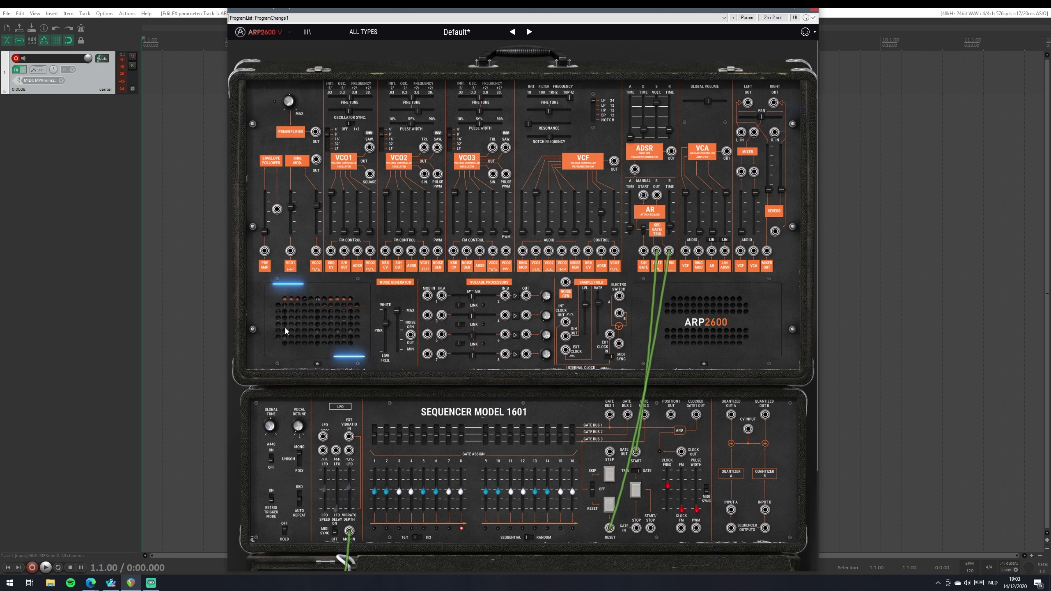
- Reveal the chorus and delay controls behind the left speaker grille and adjust the chorus settings
left_click(317, 364)
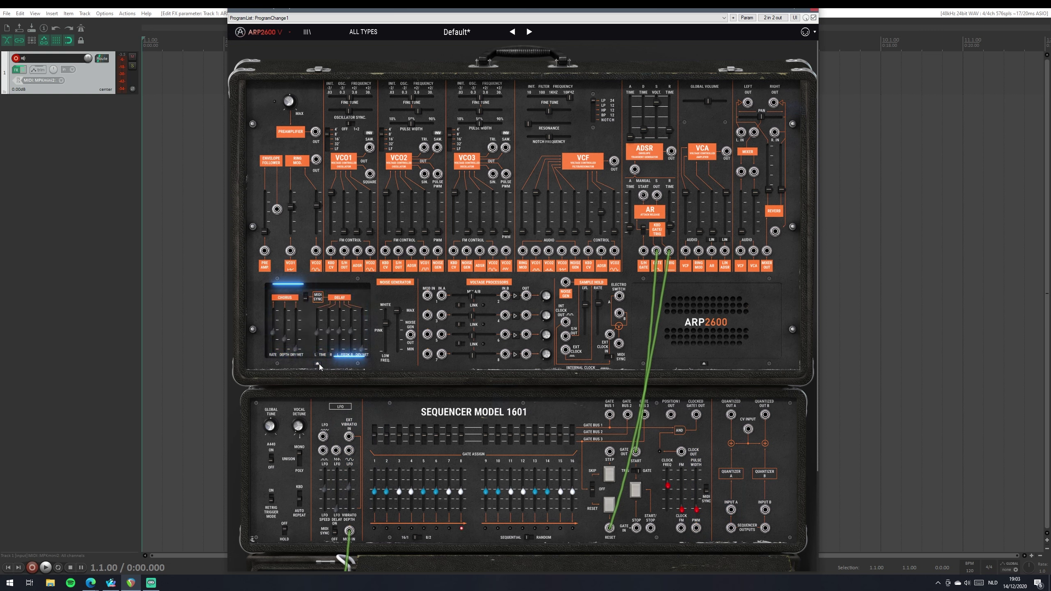
left_click_drag(299, 355, 272, 337)
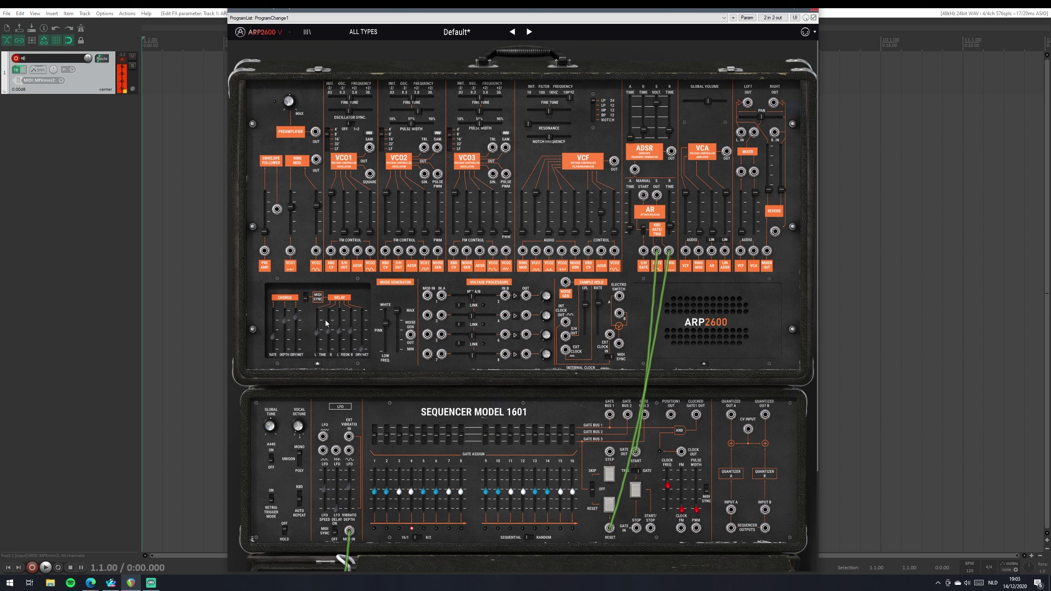
mouse_move(297, 319)
mouse_move(331, 336)
- Reveal the tracking generator behind the right speaker grille and draw an irregular waveform for curve 1 in the Curve Editor
left_click(706, 364)
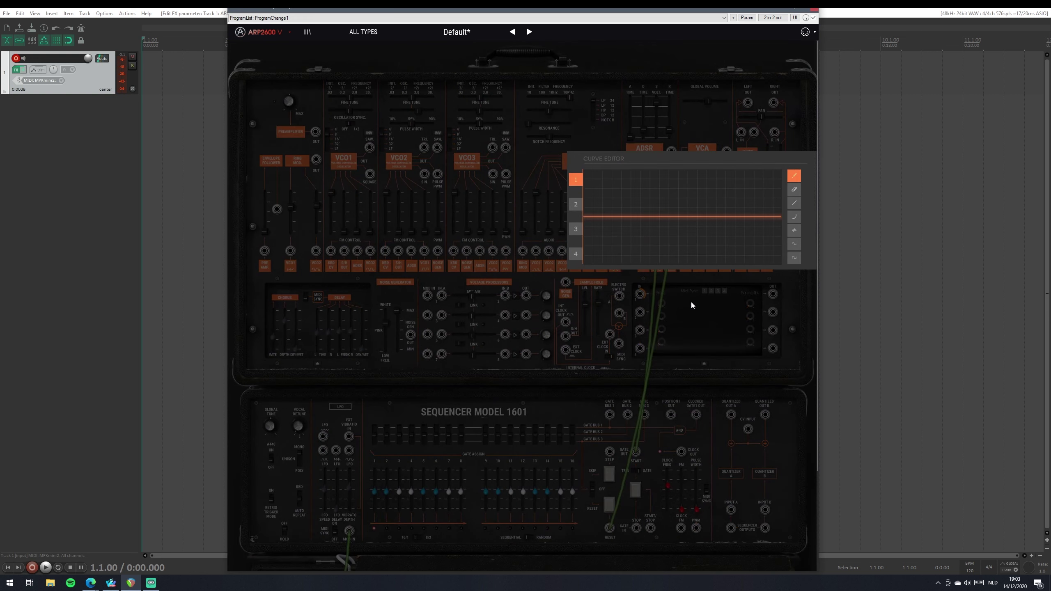
left_click(793, 217)
mouse_move(585, 215)
left_mouse_down()
mouse_move(694, 166)
mouse_move(684, 167)
mouse_move(784, 234)
mouse_move(813, 288)
left_mouse_up()
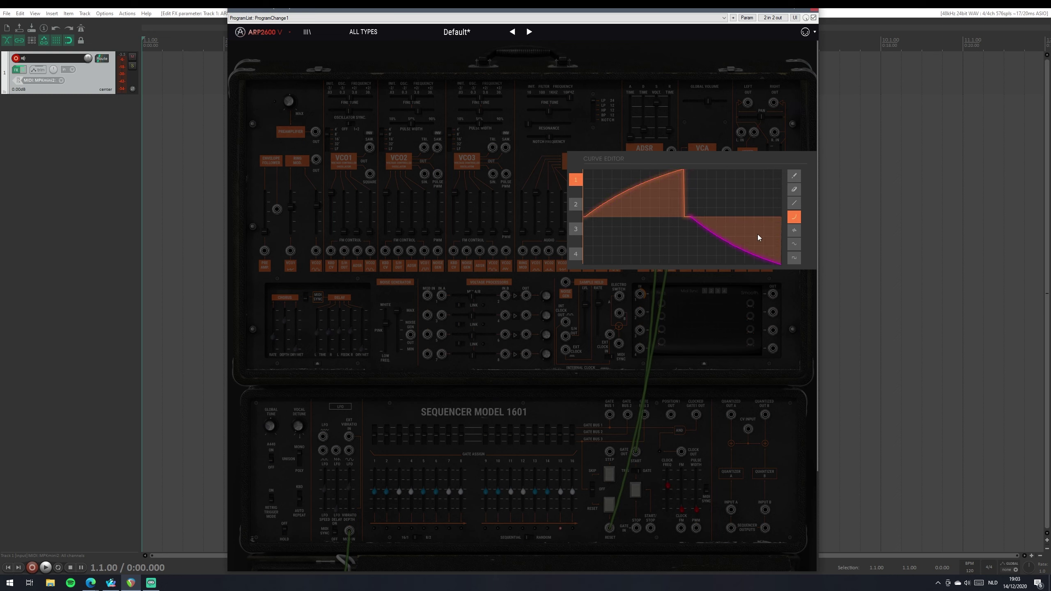
left_click_drag(688, 214, 775, 246)
left_click_drag(655, 215, 577, 175)
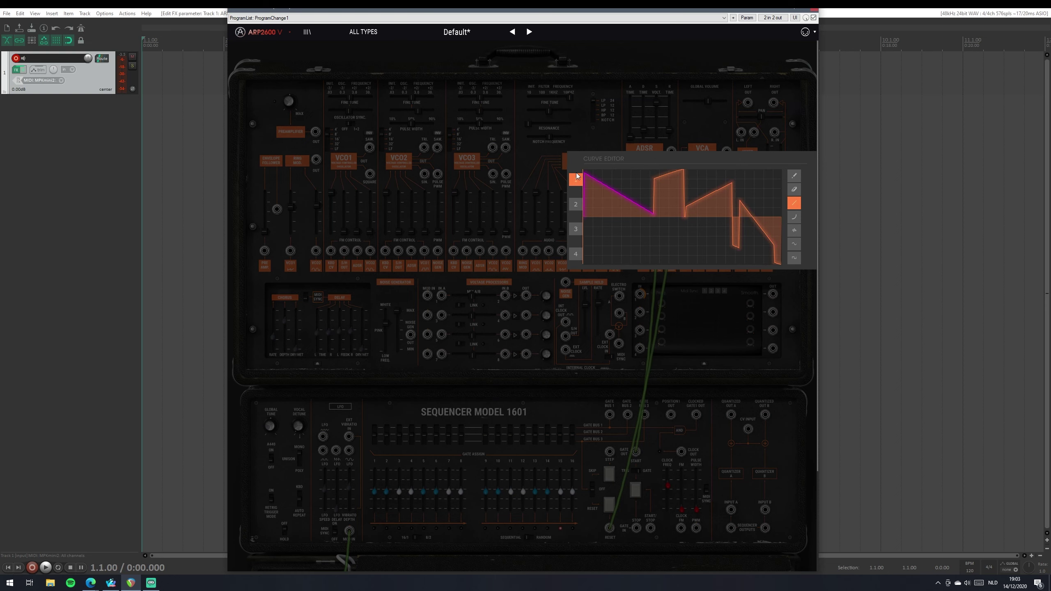
left_click(697, 317)
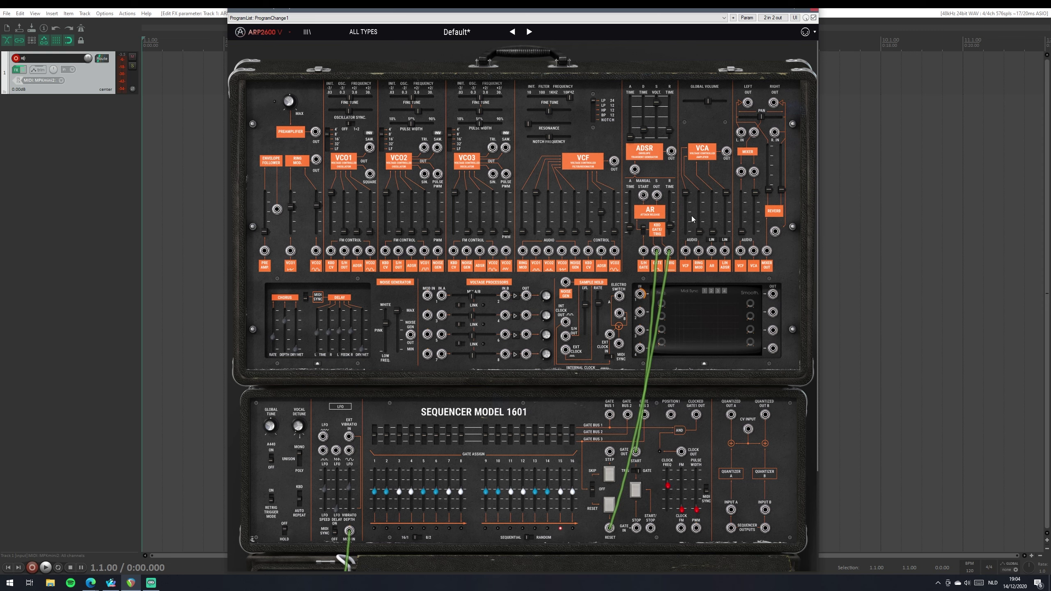
- Patch tracking generator output 1 into VCO1's first FM control input and adjust generator 1's smoothing and rate
left_click_drag(766, 293, 331, 251)
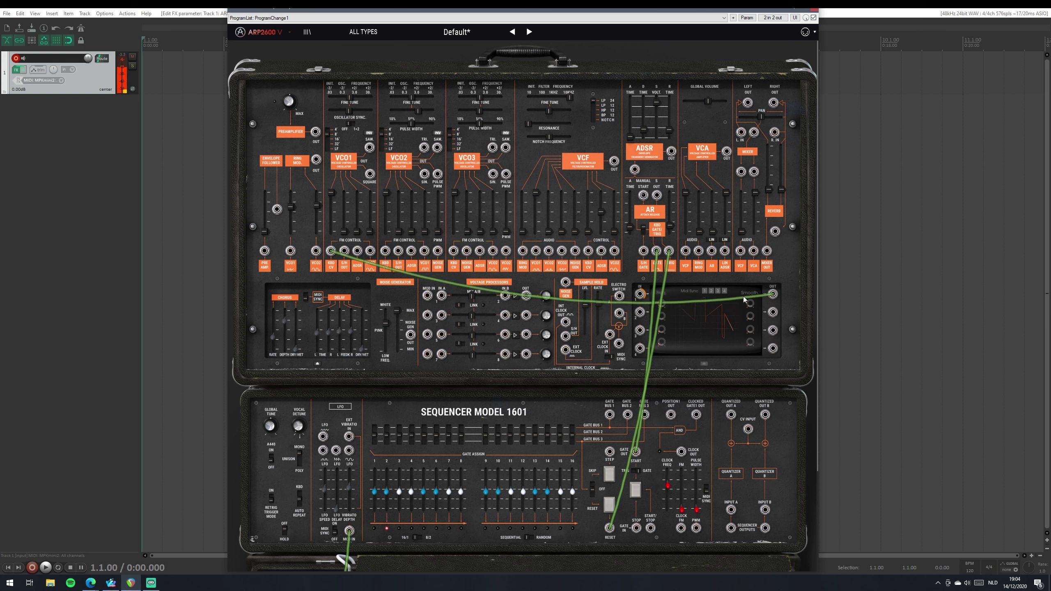
mouse_move(663, 299)
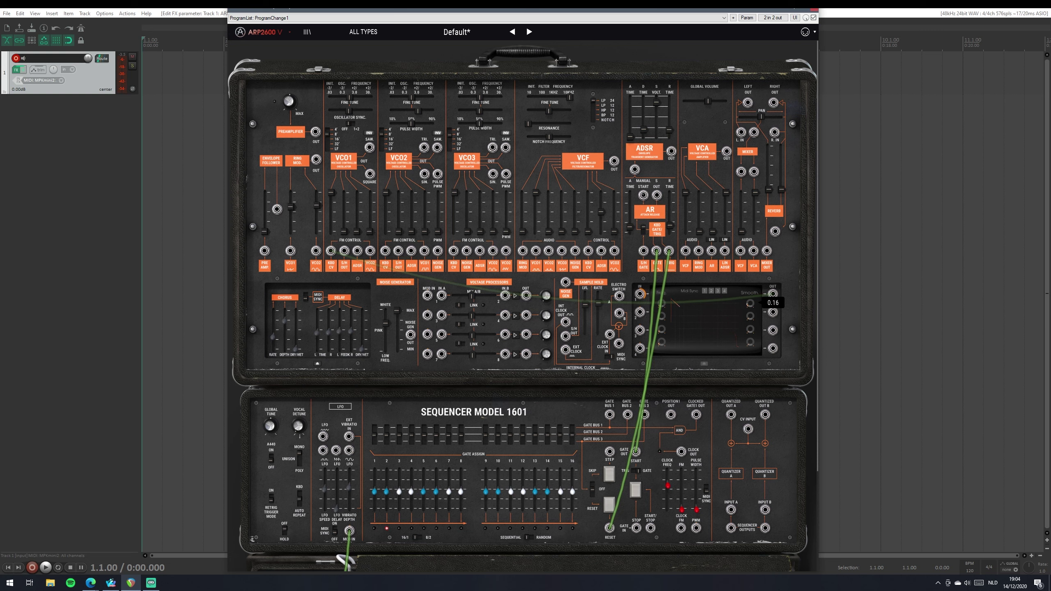
left_click_drag(750, 303, 750, 301)
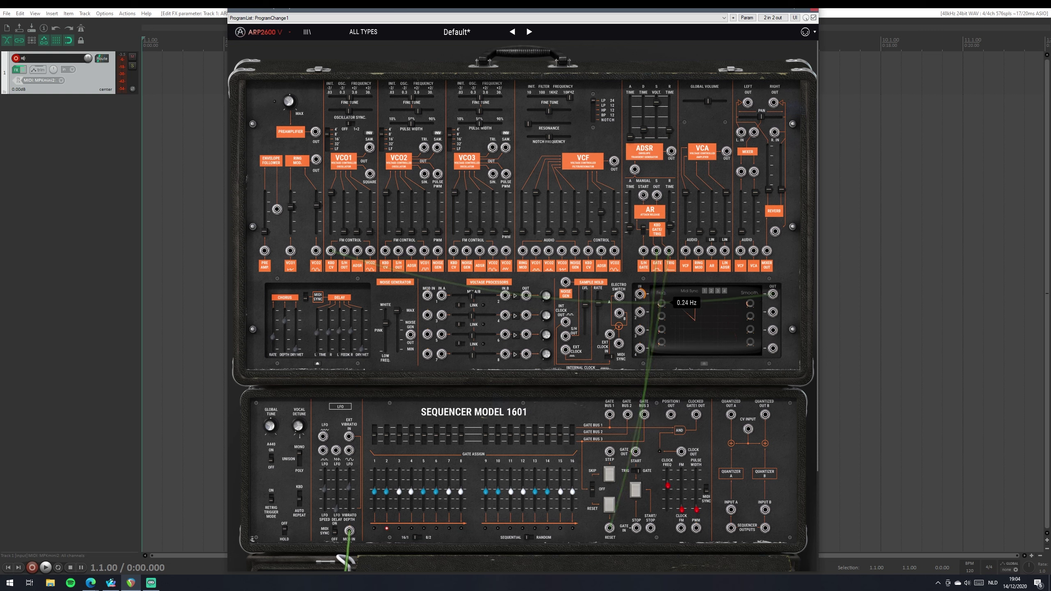
left_click_drag(662, 303, 661, 300)
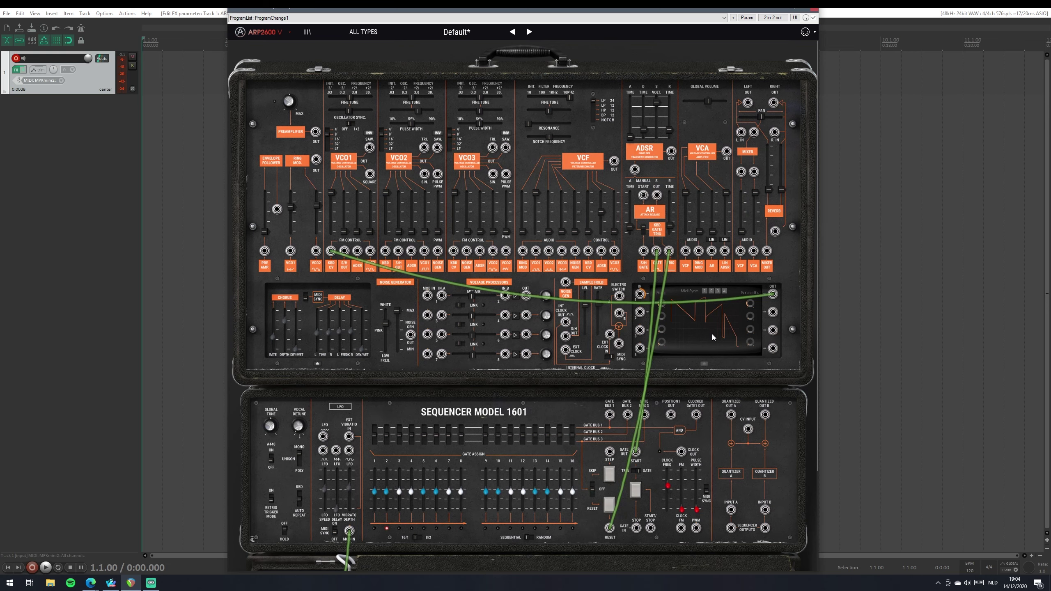
left_click(712, 333)
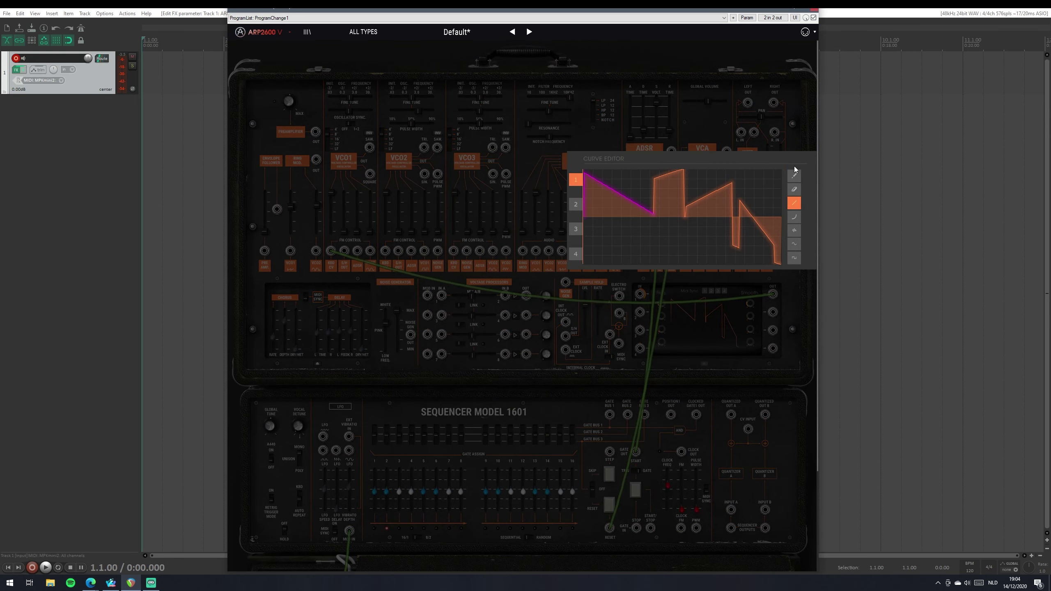
left_click(716, 364)
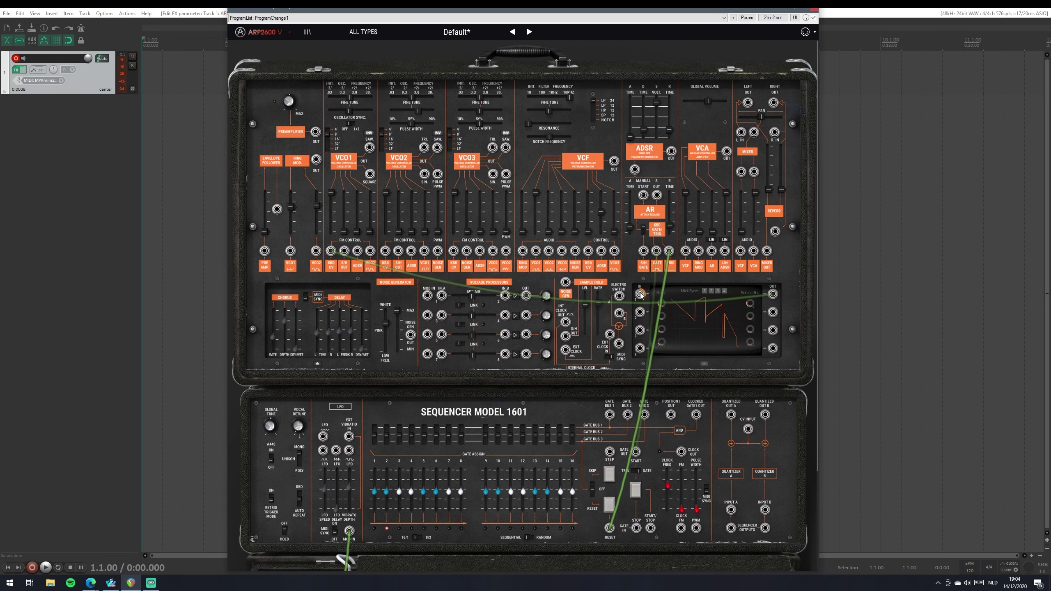
- Patch VCO2's sine output into tracking generator input 1 and adjust the modulation with the input amount and VCO2's frequency
mouse_move(644, 297)
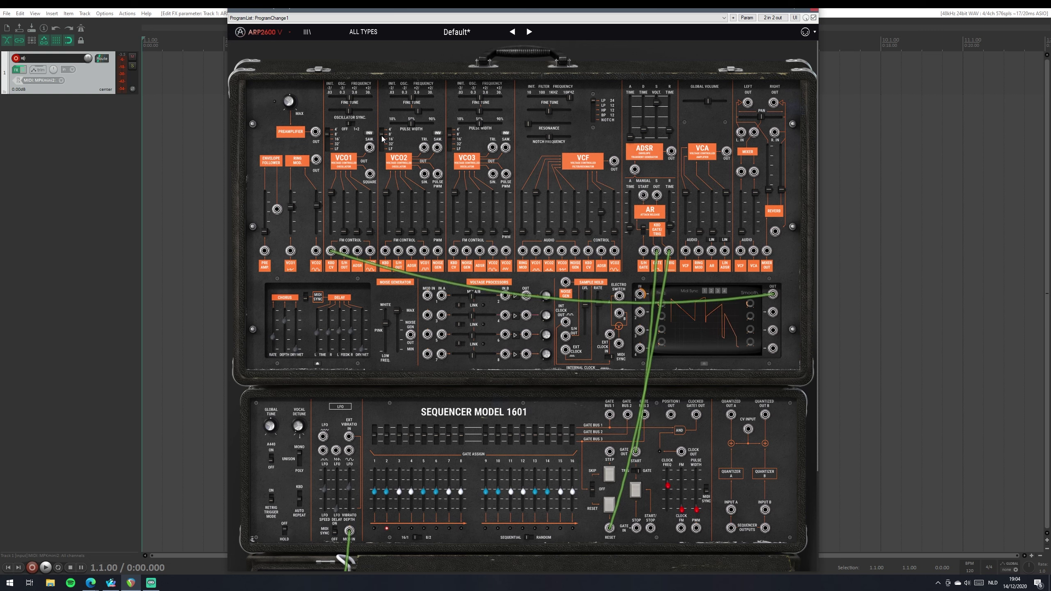
mouse_move(381, 139)
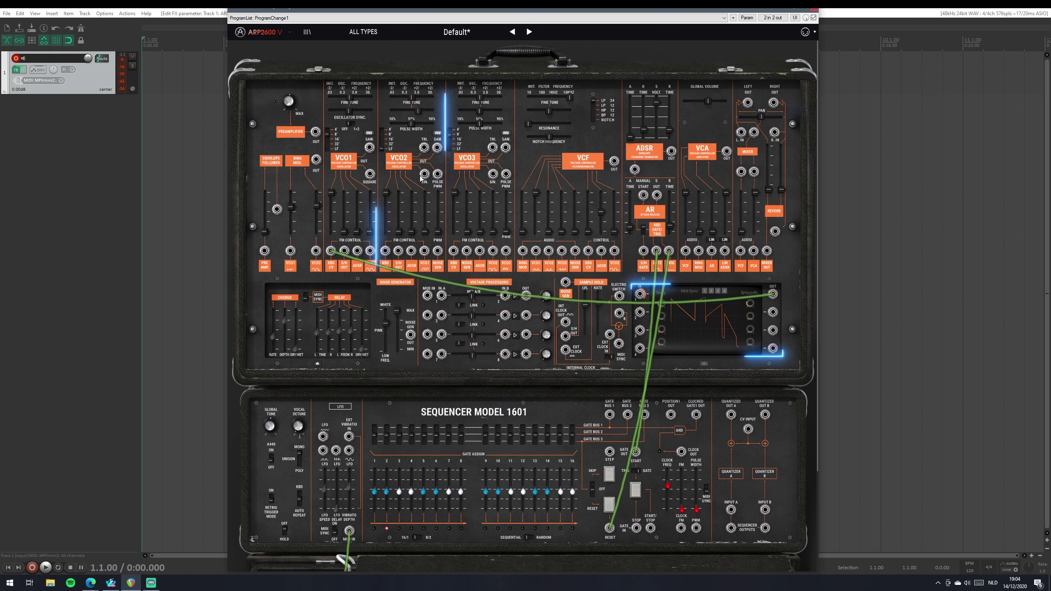
left_click_drag(424, 175, 640, 294)
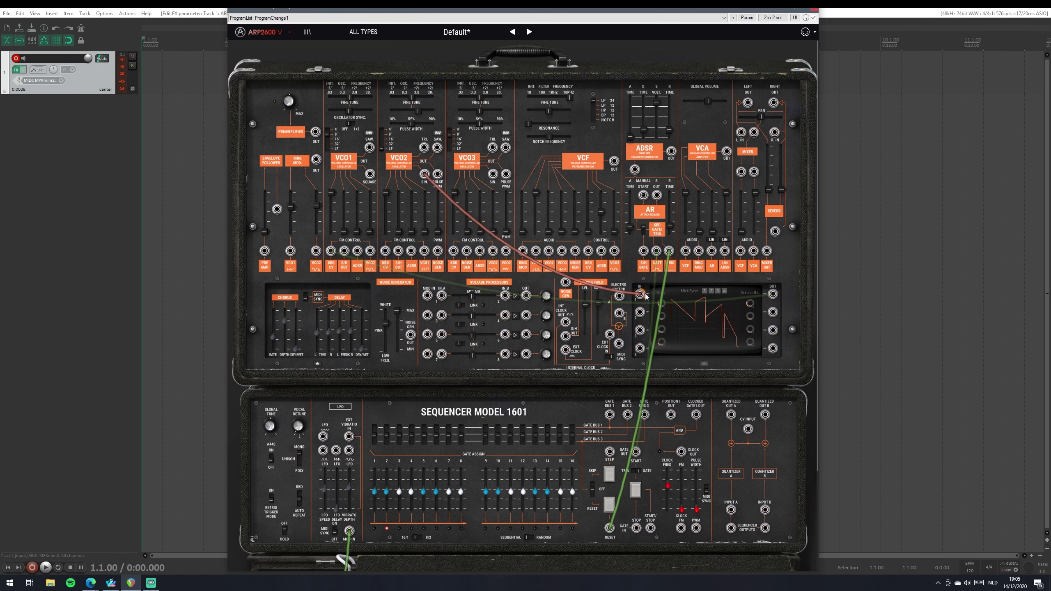
mouse_move(645, 297)
left_mouse_down()
mouse_move(645, 335)
mouse_move(646, 297)
left_mouse_up()
mouse_move(648, 296)
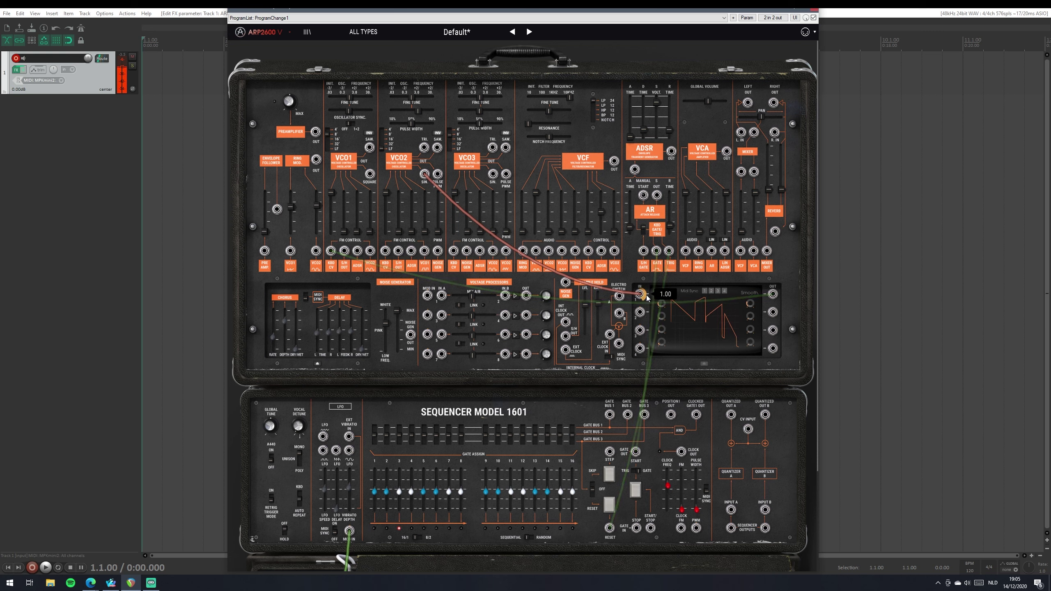
left_click_drag(646, 296, 646, 339)
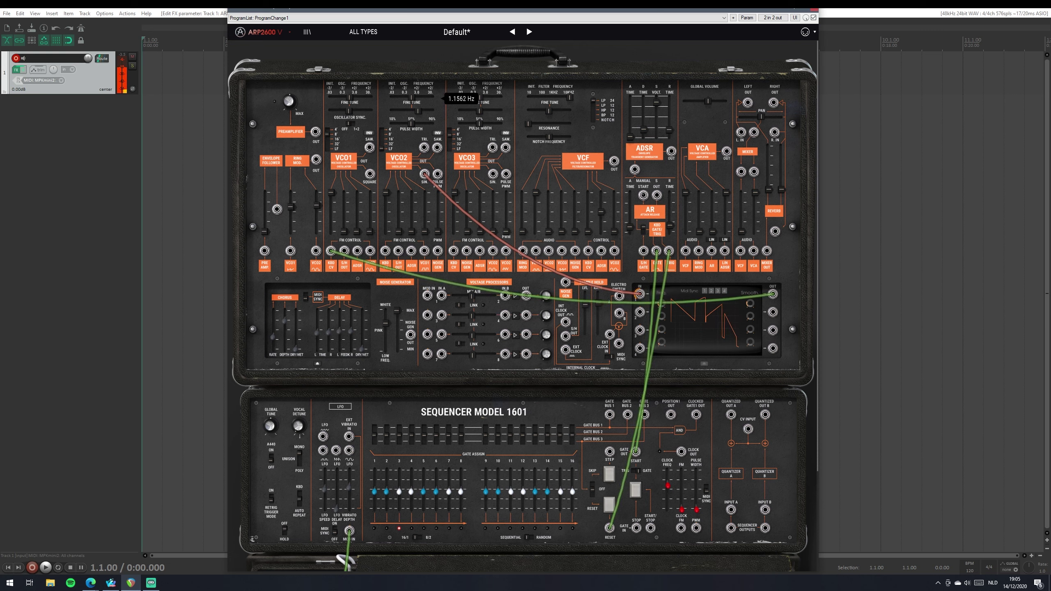
left_click_drag(411, 98, 400, 98)
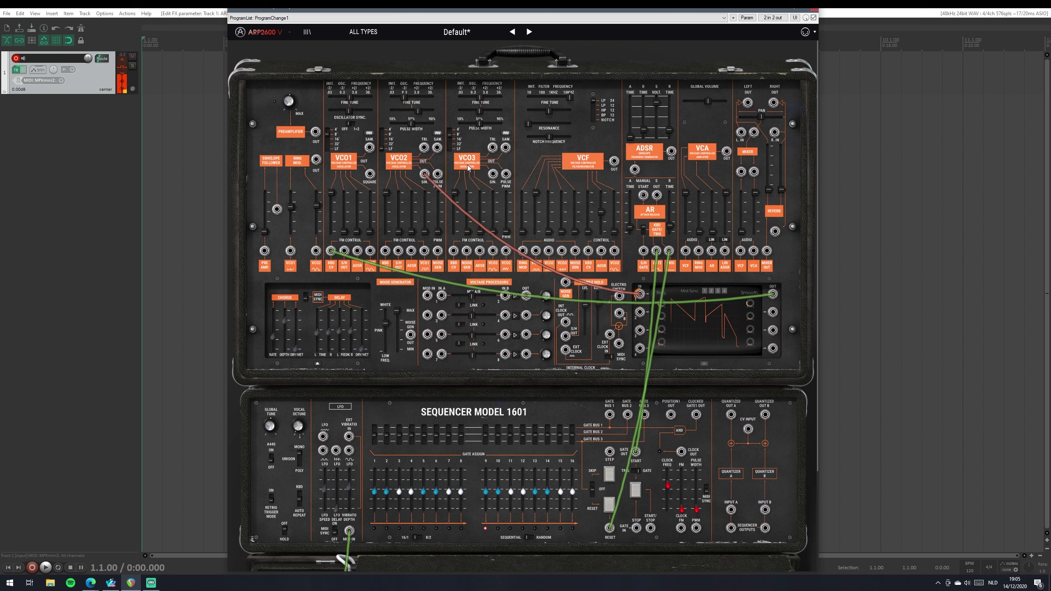
mouse_move(496, 196)
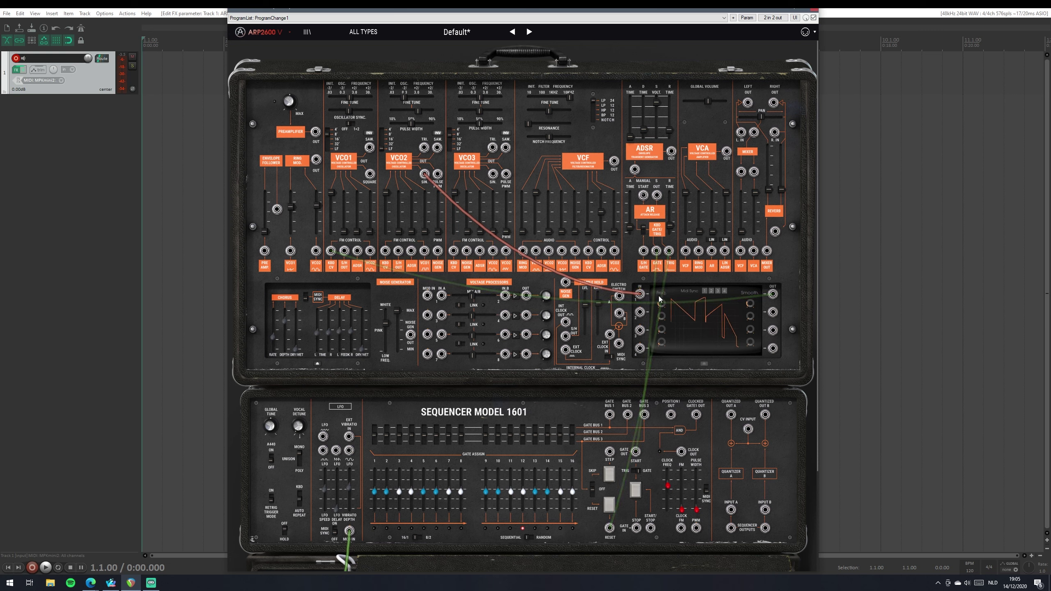
- Unplug the cable from tracking output 1 to VCO1's FM input and the cable from VCO2's sine output to tracking input 1
right_click(773, 296)
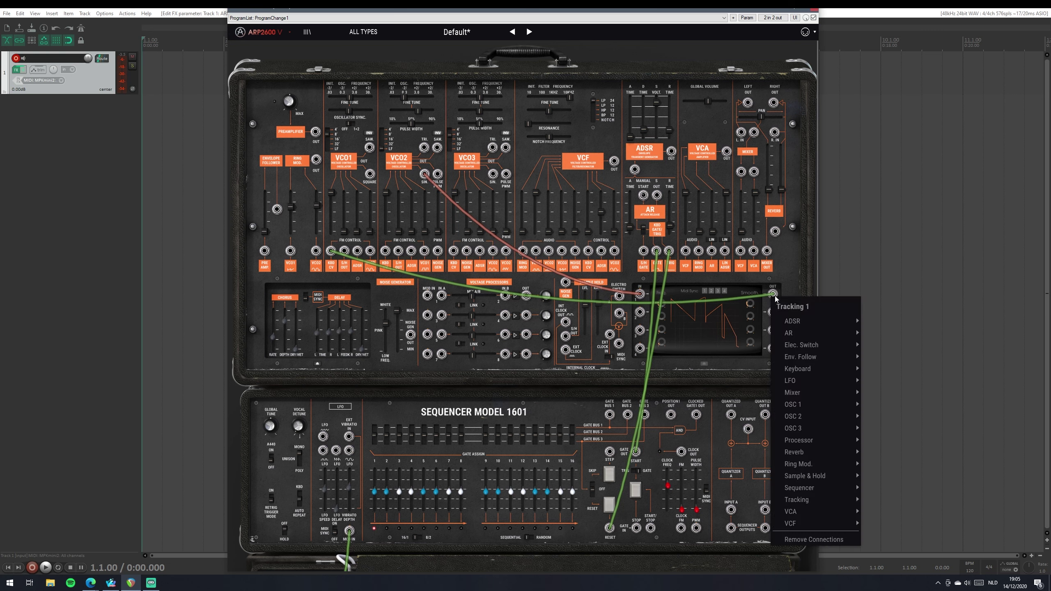
left_click(773, 296)
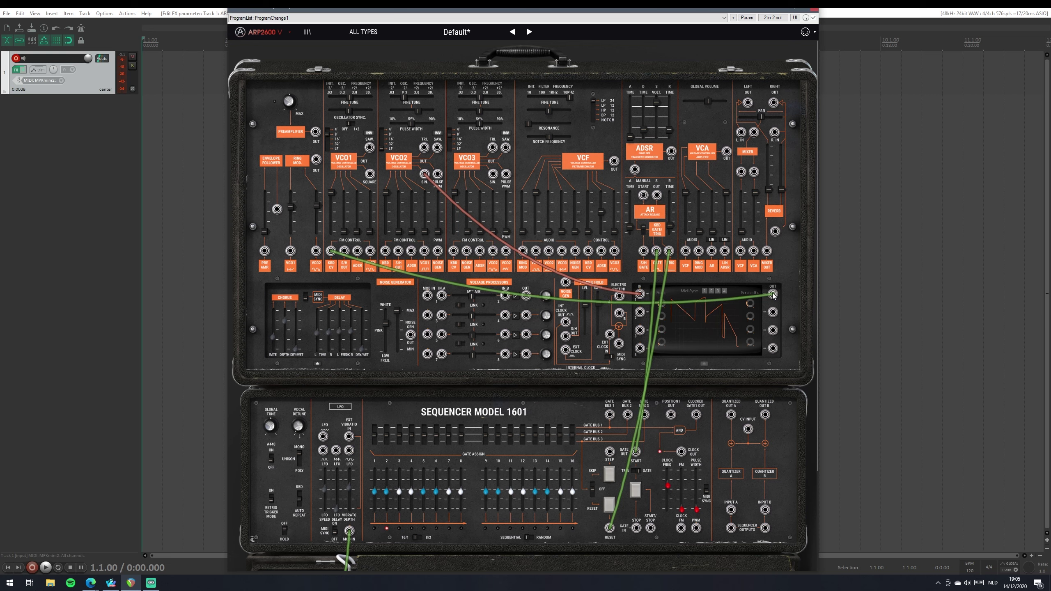
right_click(772, 295)
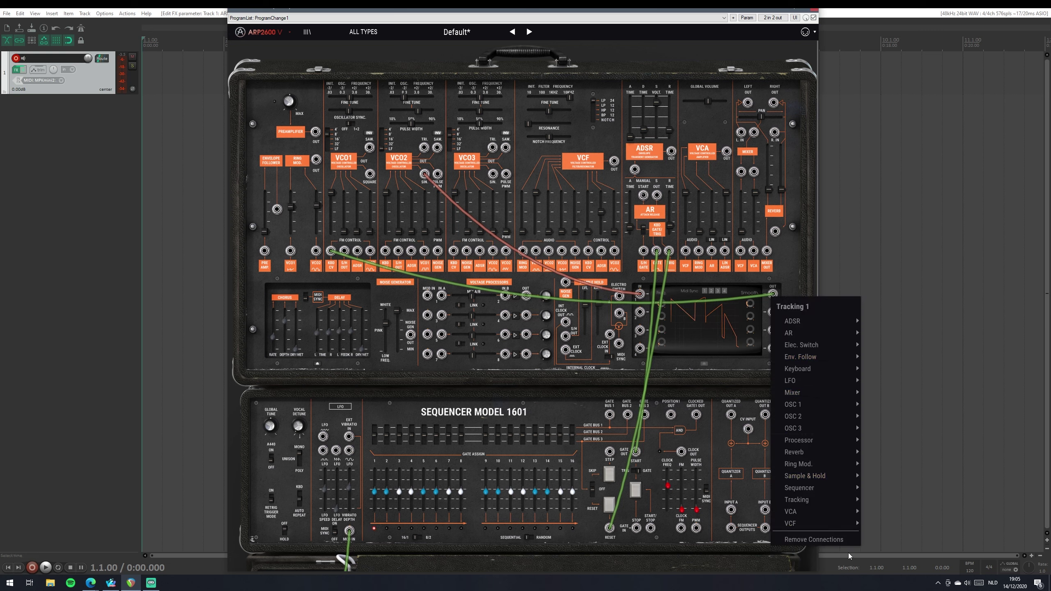
left_click(729, 304)
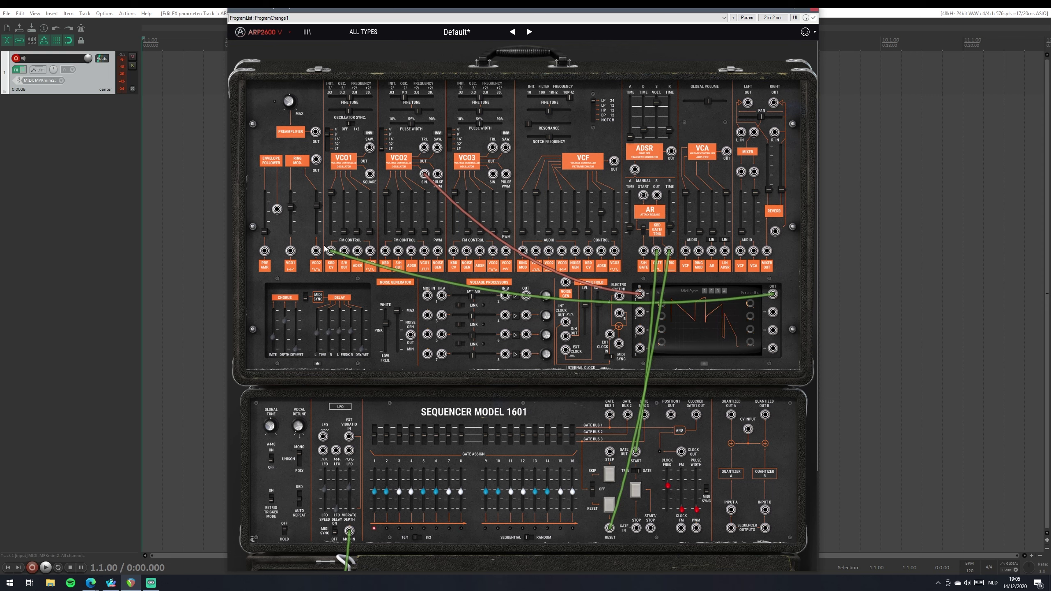
left_click_drag(331, 250, 486, 292)
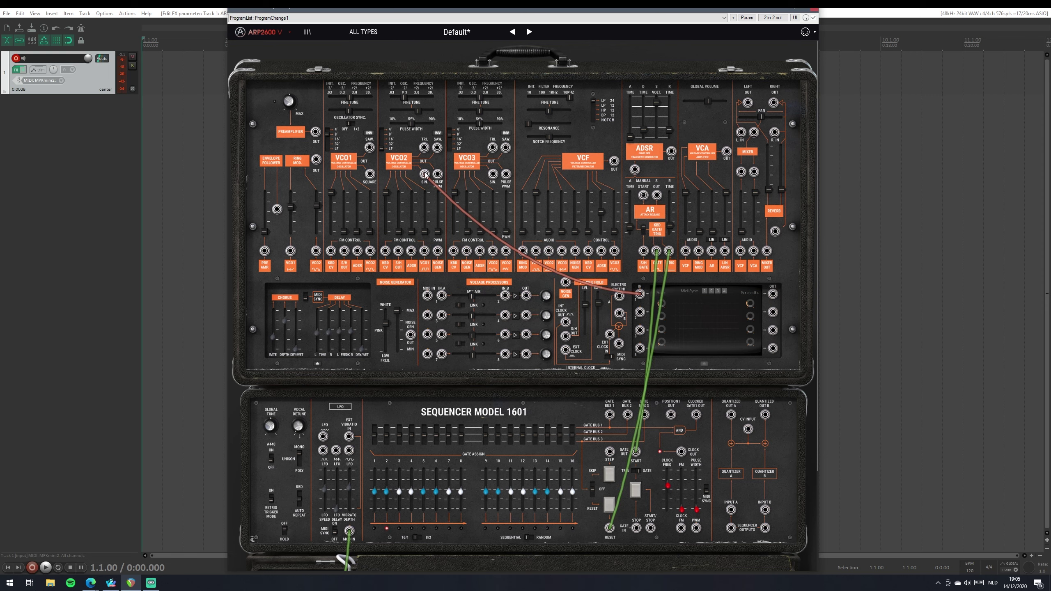
left_click_drag(653, 308, 710, 219)
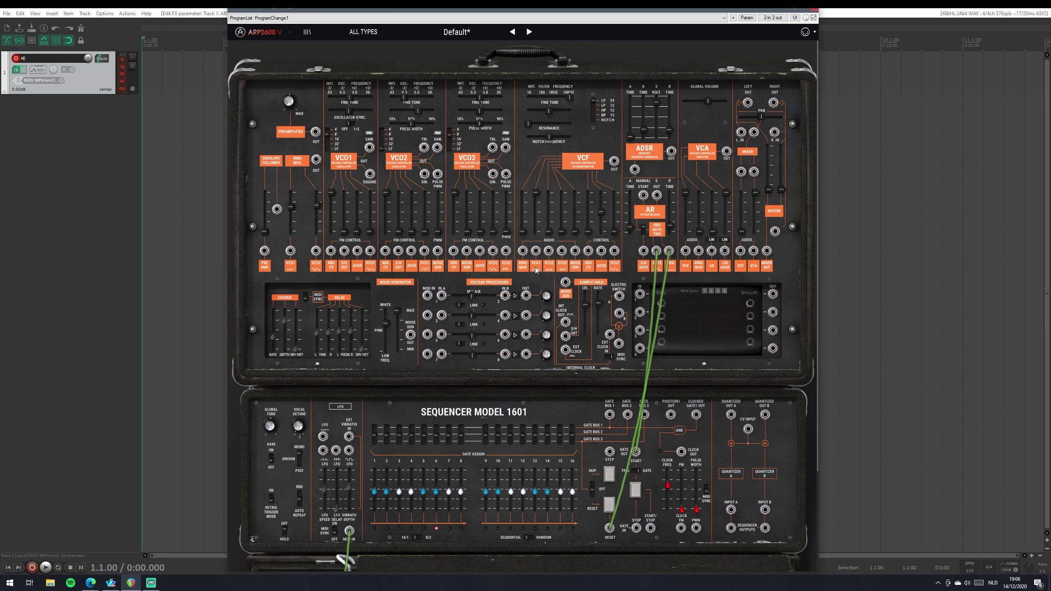
- Patch VCO1's saw output into the VCF's Audio1 input, and unplug that cable again
right_click(369, 148)
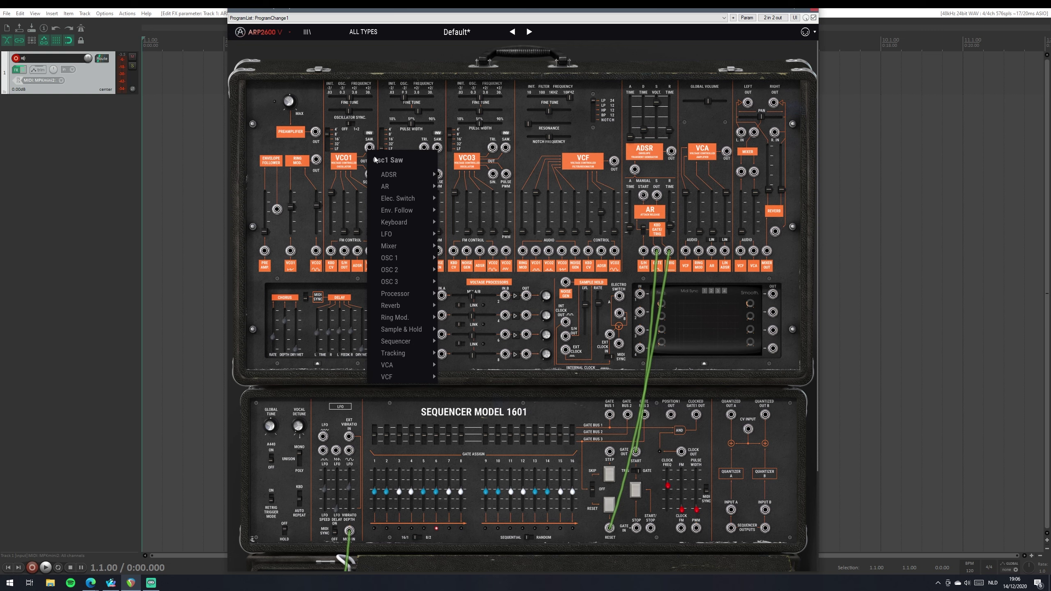
mouse_move(407, 283)
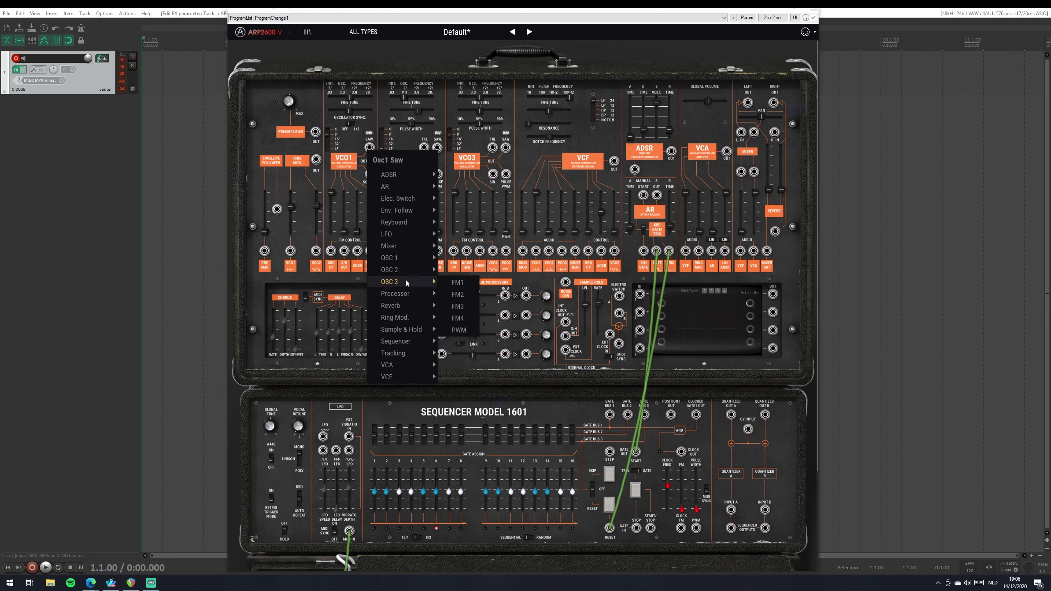
mouse_move(414, 378)
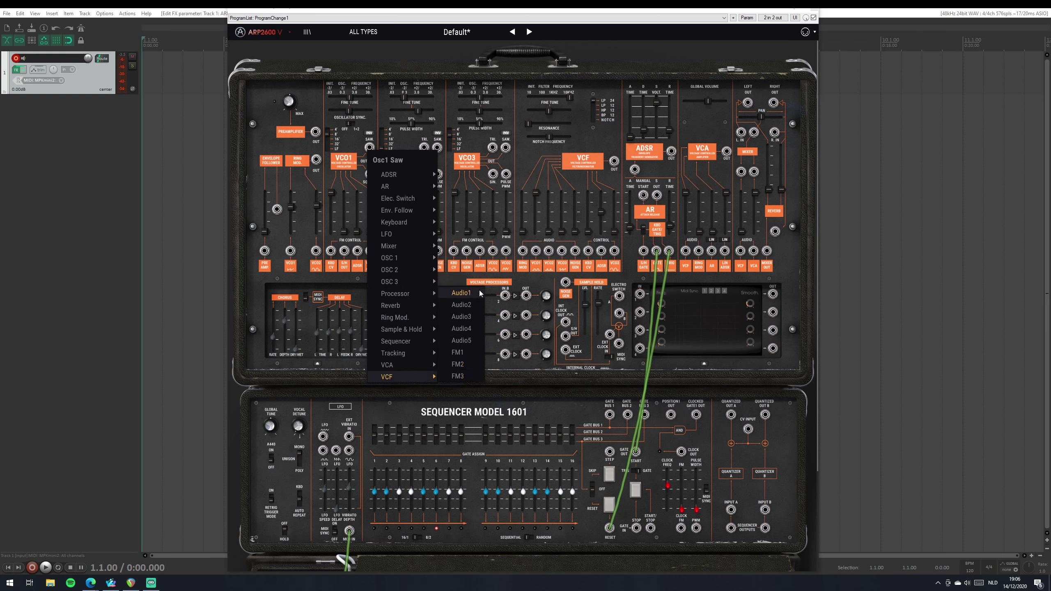
left_click(466, 293)
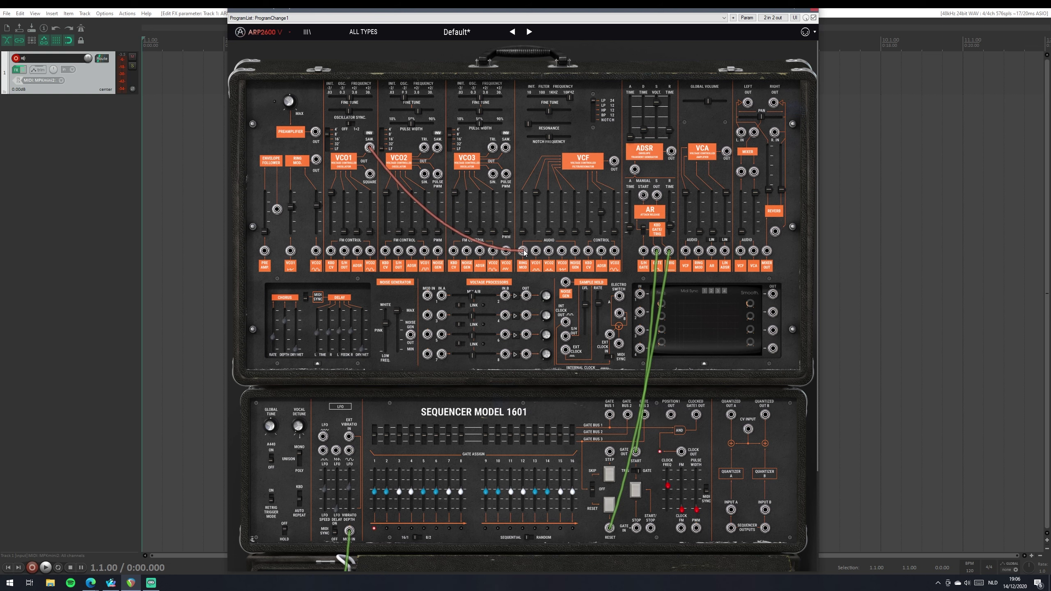
left_click_drag(524, 253, 374, 162)
- Connect VCO1's saw output to the VCF's Audio2 input
left_click(371, 149)
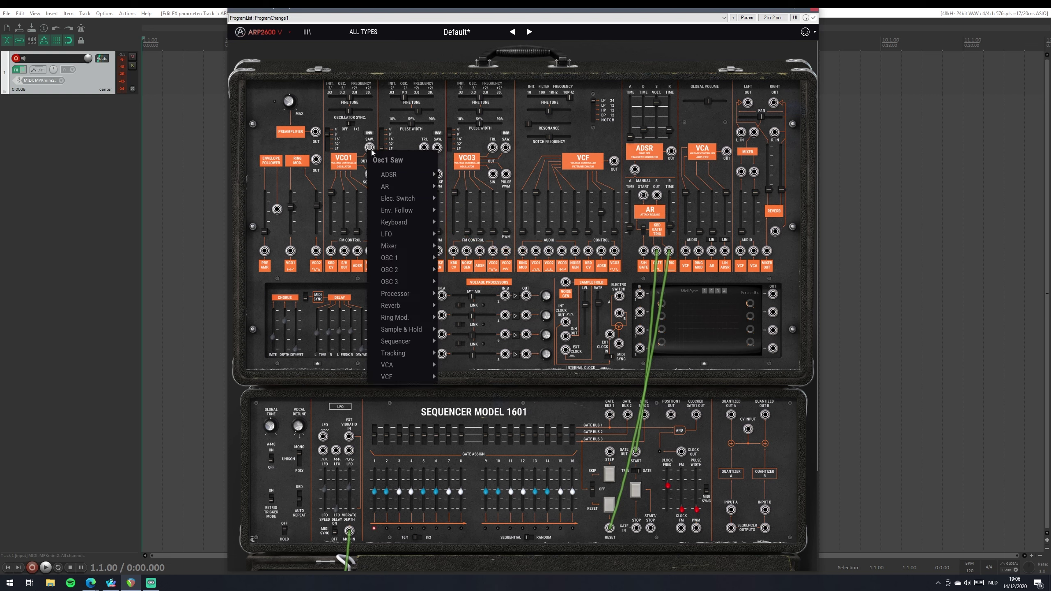
mouse_move(422, 378)
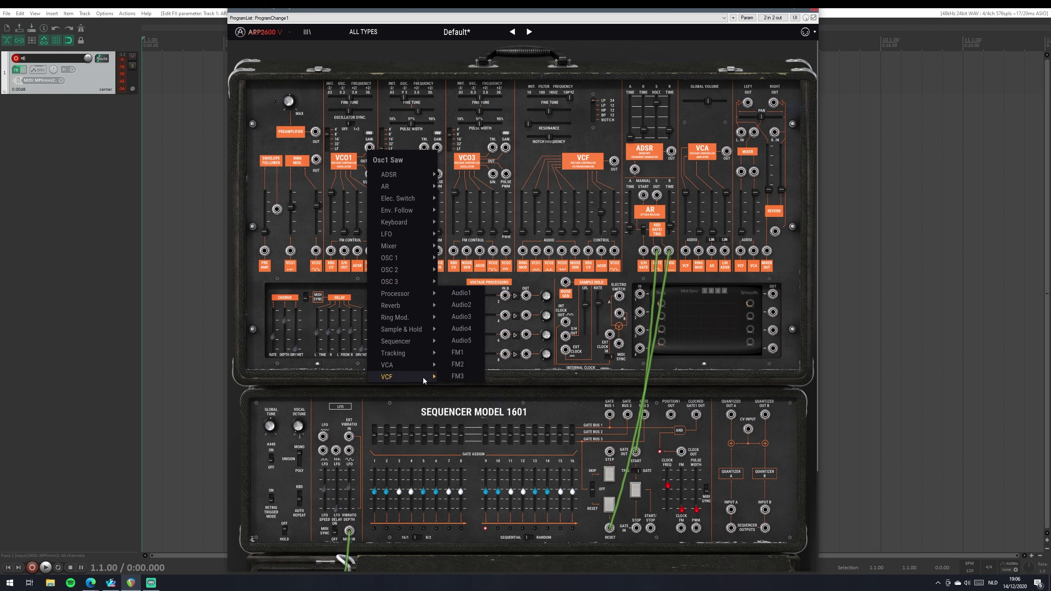
left_click(480, 301)
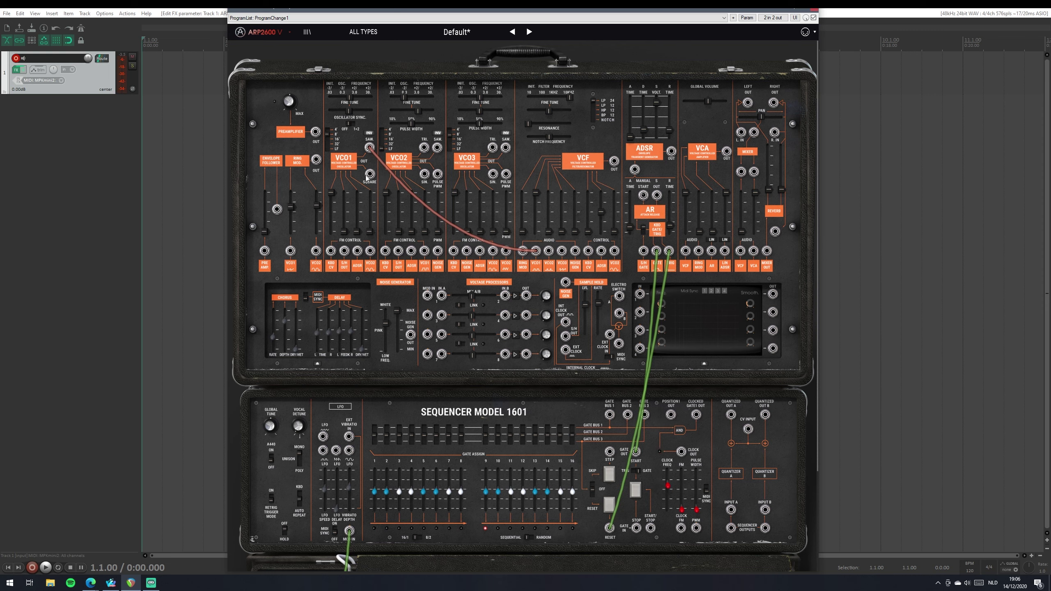
- Patch VCO1's square output into the VCF's Audio2 input and its saw output into Audio3, and raise the Audio3 level
left_click_drag(370, 176, 536, 253)
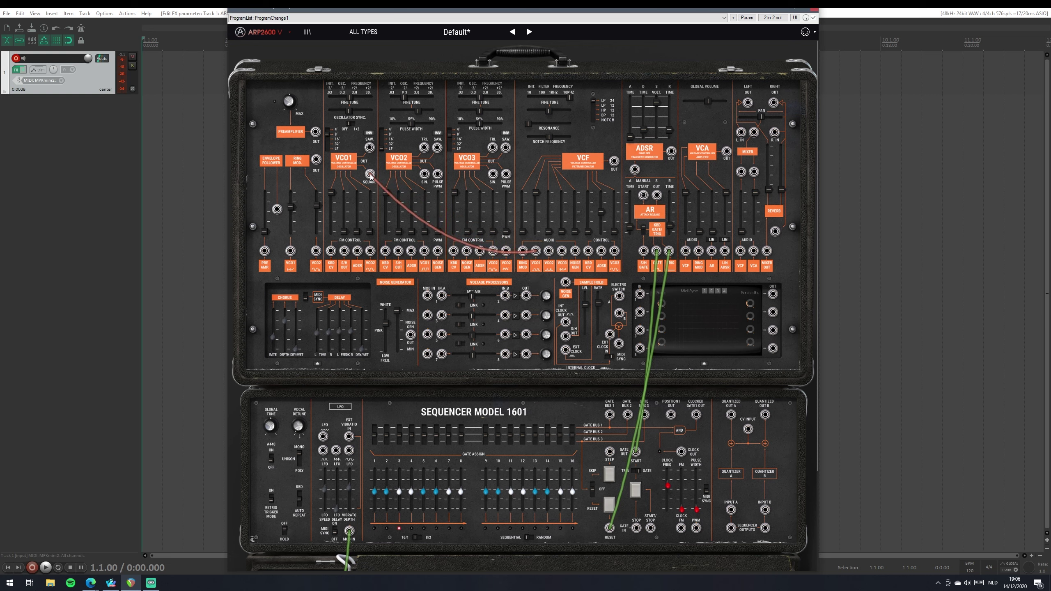
left_click_drag(369, 147, 548, 250)
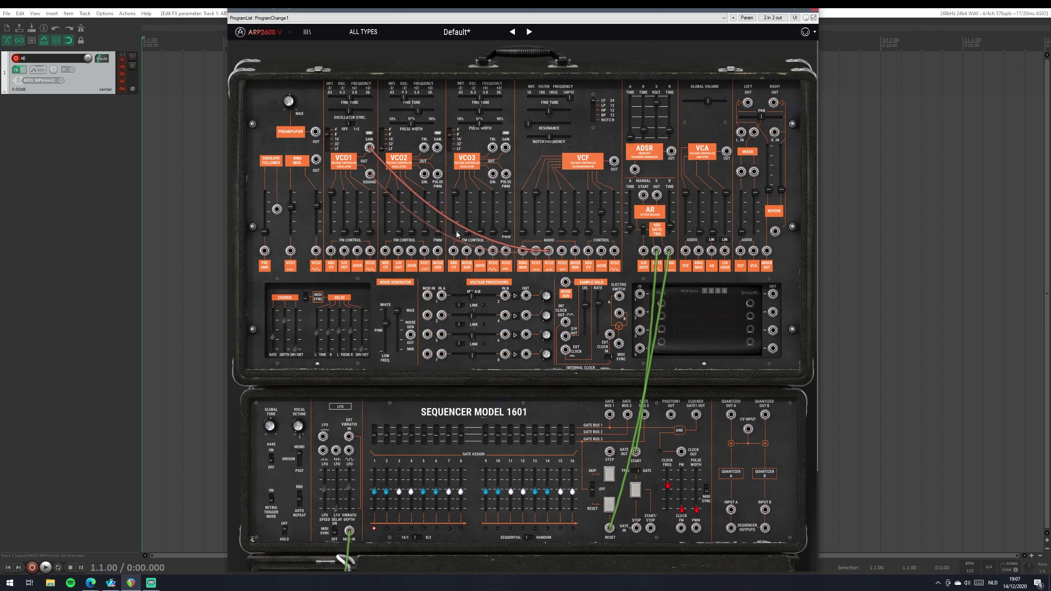
left_click_drag(551, 232, 548, 193)
- Remove the connections from the VCF's Audio3 and Audio2 inputs
right_click(547, 250)
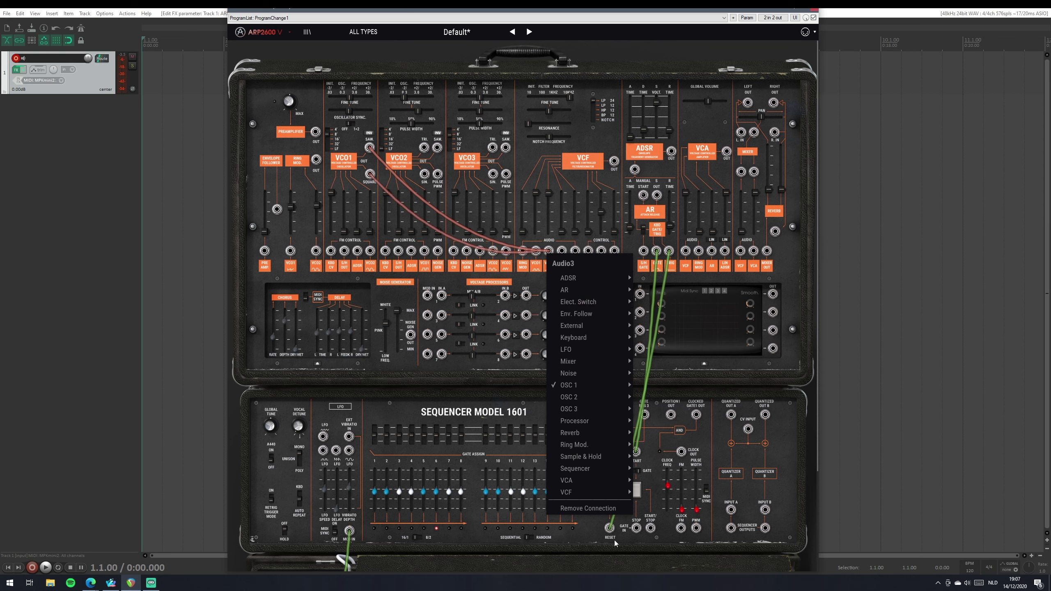
left_click(588, 508)
right_click(535, 250)
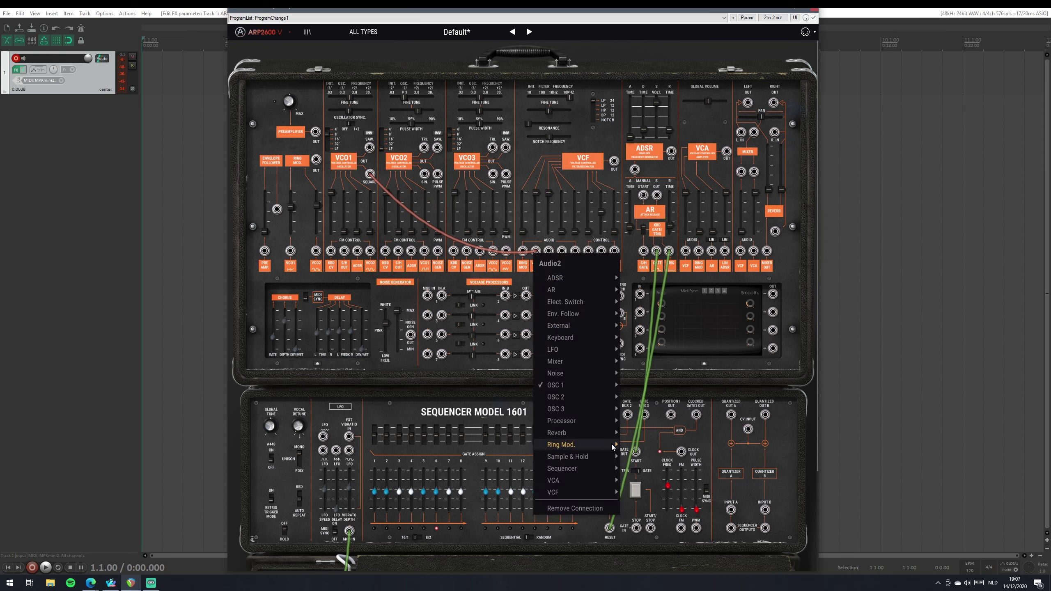
left_click(583, 508)
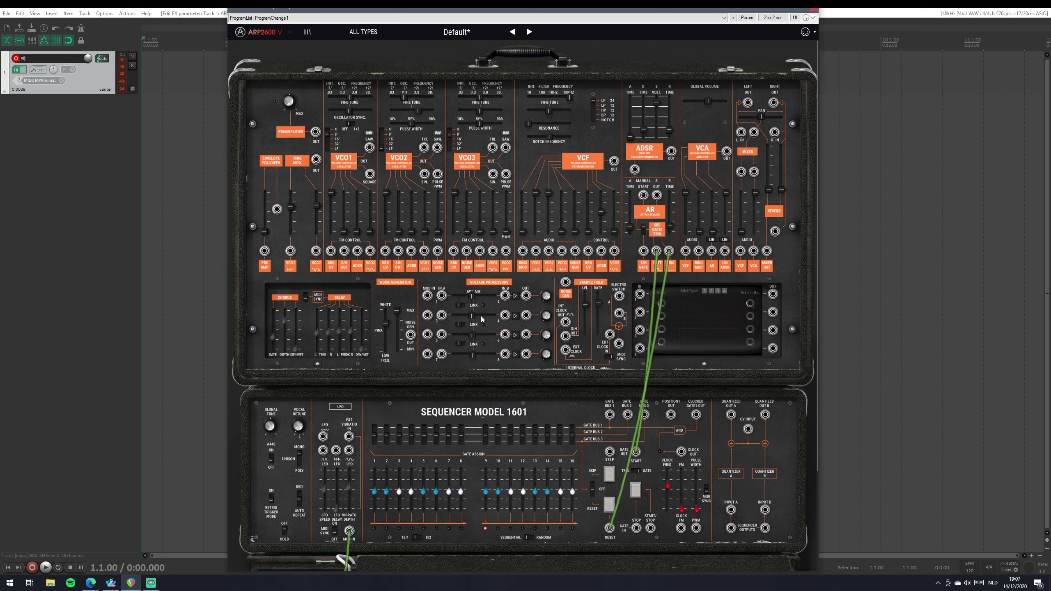
- Patch the saw outputs of VCO1 and VCO2 into the VCF's Audio2 and Audio3 inputs, and adjust VCO2's fine tune
mouse_move(481, 318)
left_click_drag(369, 147, 535, 252)
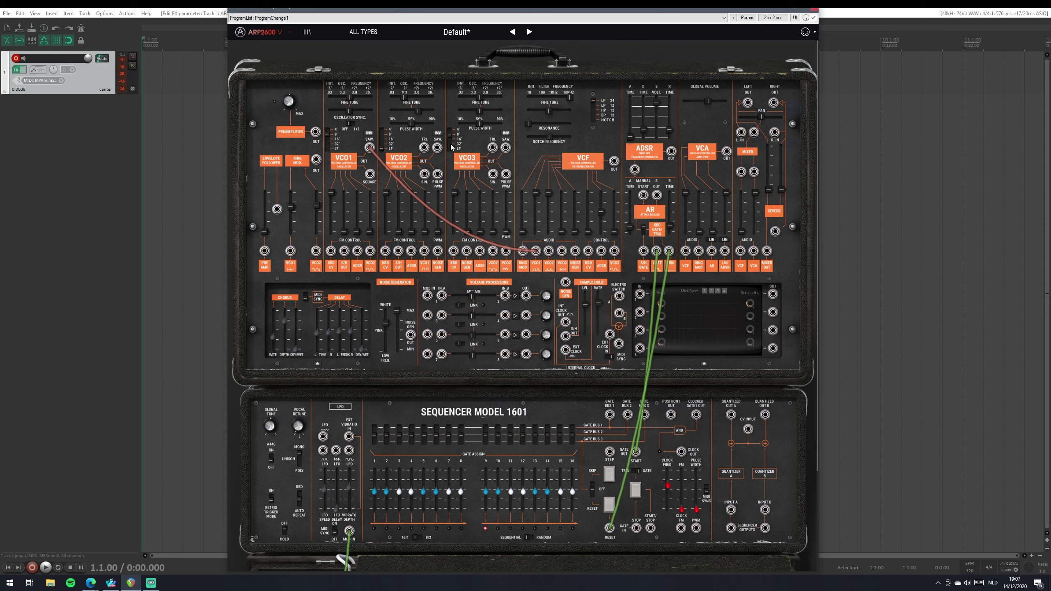
left_click_drag(437, 148, 548, 251)
mouse_move(423, 110)
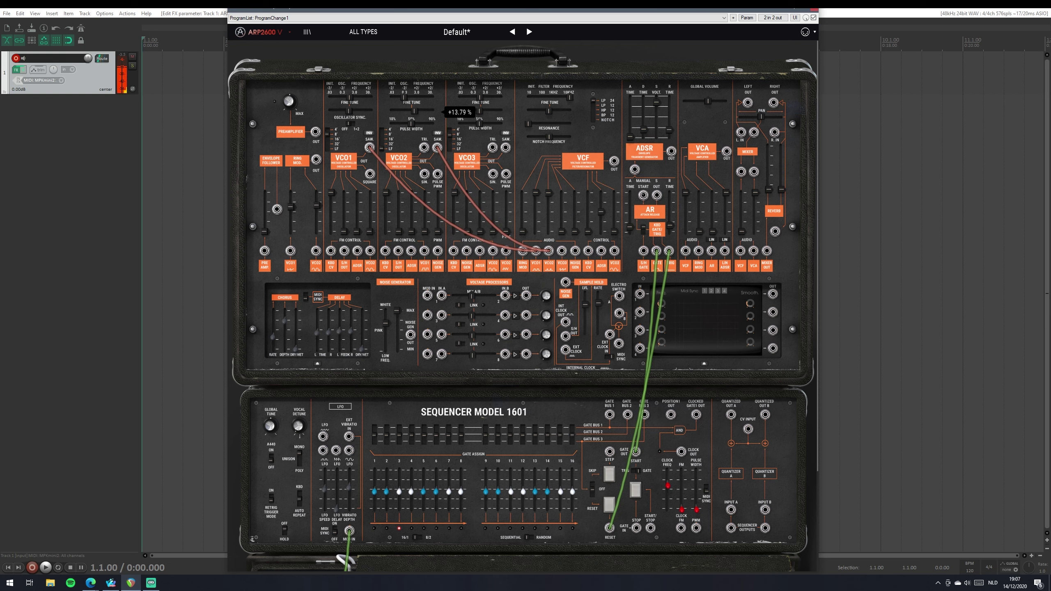
left_click_drag(417, 111, 421, 111)
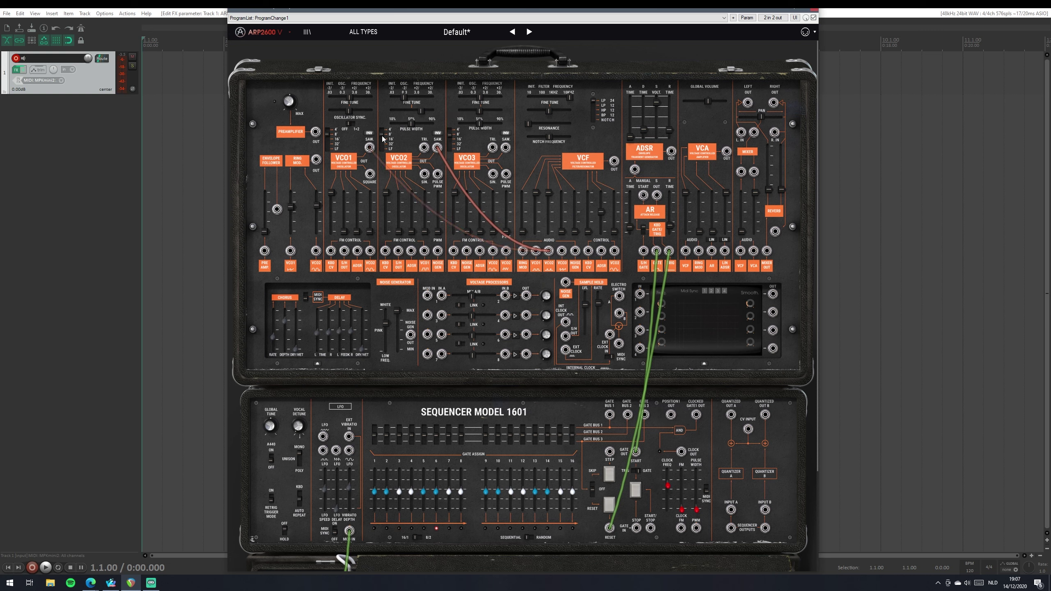
mouse_move(418, 111)
left_mouse_down()
mouse_move(409, 97)
mouse_move(417, 115)
left_mouse_up()
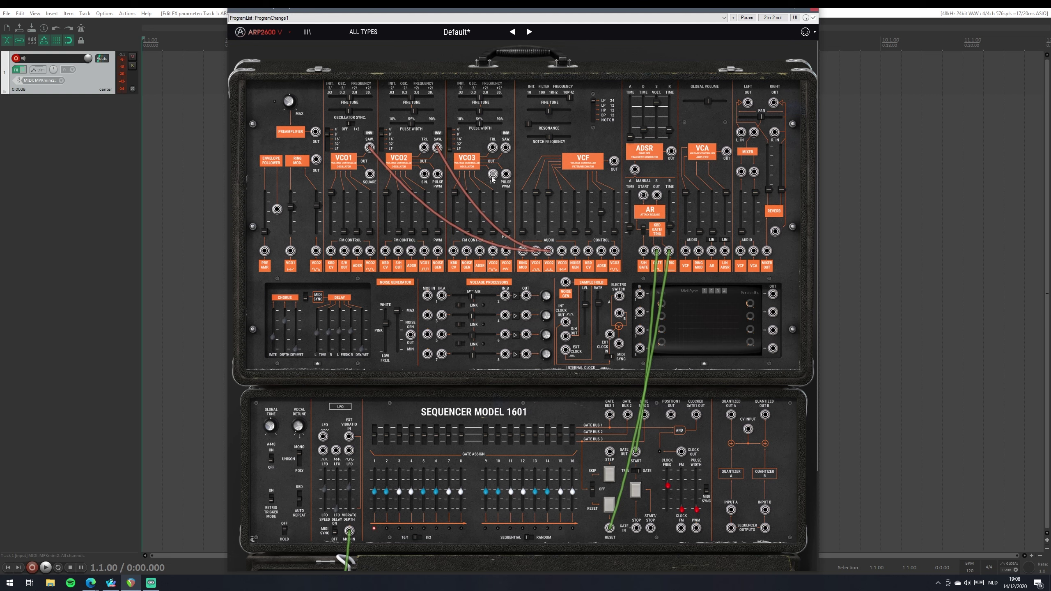
- Patch VCO3's sine output into the VCF's first control input, raise that input's amount and adjust VCO3's frequency
left_click_drag(492, 178, 588, 253)
left_click_drag(588, 254, 505, 174)
left_click_drag(588, 233, 590, 199)
mouse_move(589, 206)
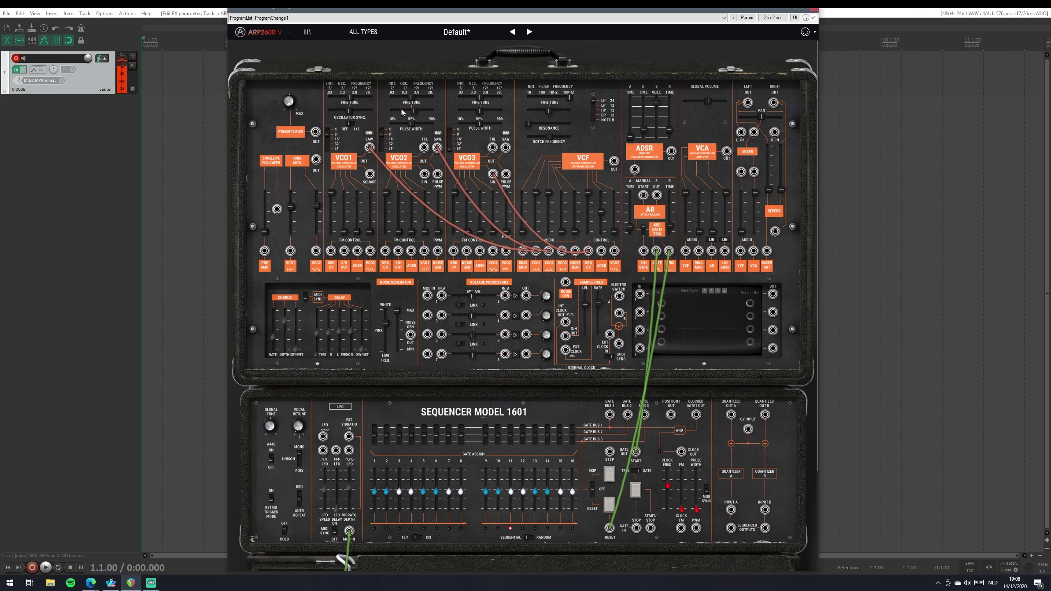
mouse_move(485, 102)
left_mouse_down()
mouse_move(500, 101)
mouse_move(472, 102)
mouse_move(489, 99)
left_mouse_up()
- Remove the connection from VCO3's sine output
left_click_drag(522, 250, 517, 247)
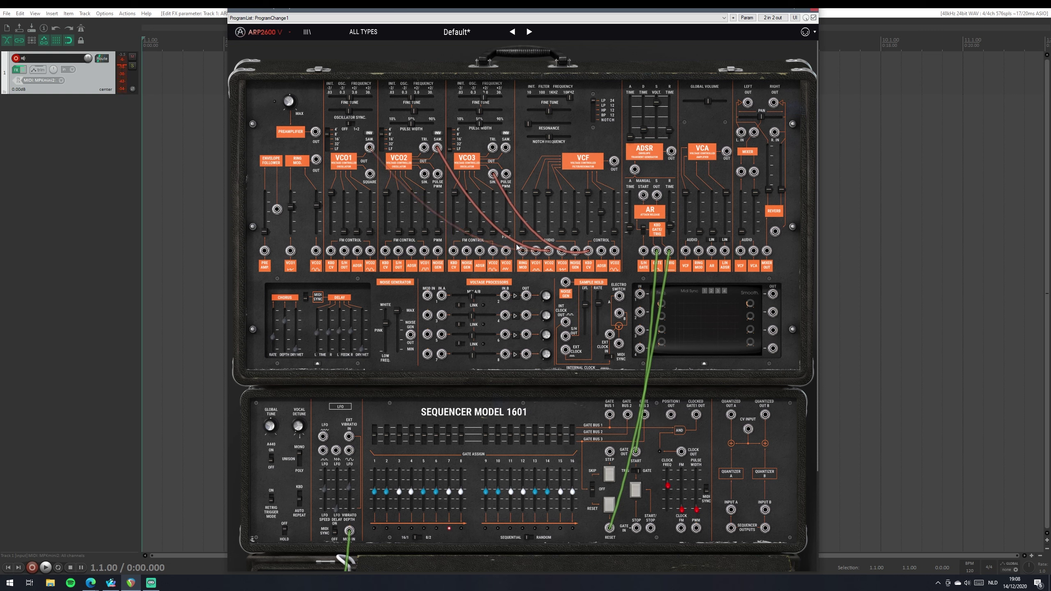
right_click(492, 176)
left_click(548, 428)
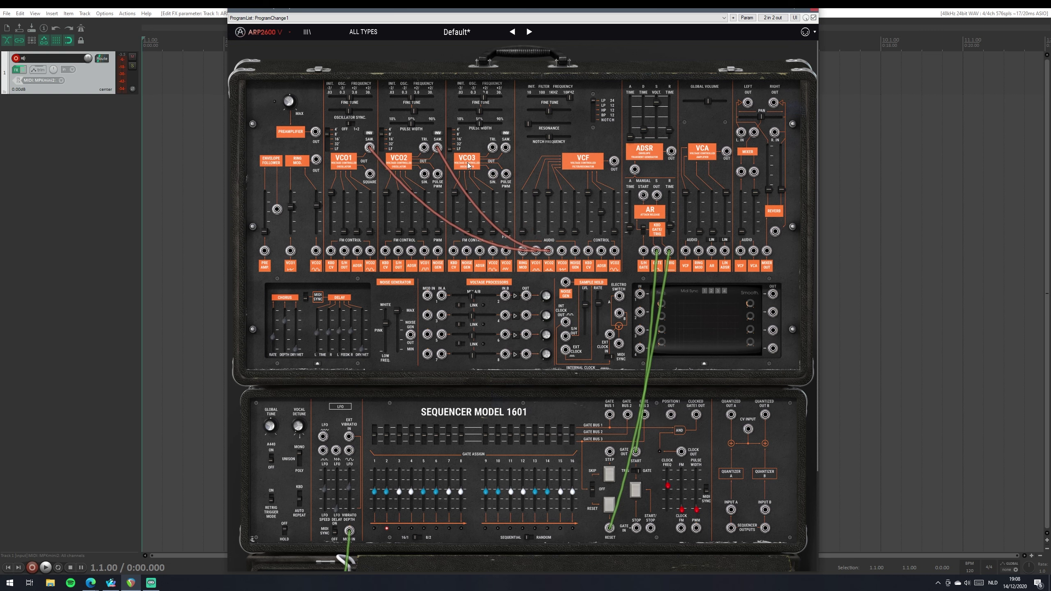
- Try patching VCO3's sine output to gate bus 1 and its triangle output to the electronic switch, and remove the triangle output's connection
left_click_drag(527, 239, 610, 417)
left_click_drag(494, 176, 609, 414)
left_click_drag(492, 147, 621, 296)
right_click(492, 148)
left_click(545, 394)
- Reload the Default preset to discard the patch changes
left_click(512, 33)
left_click(512, 33)
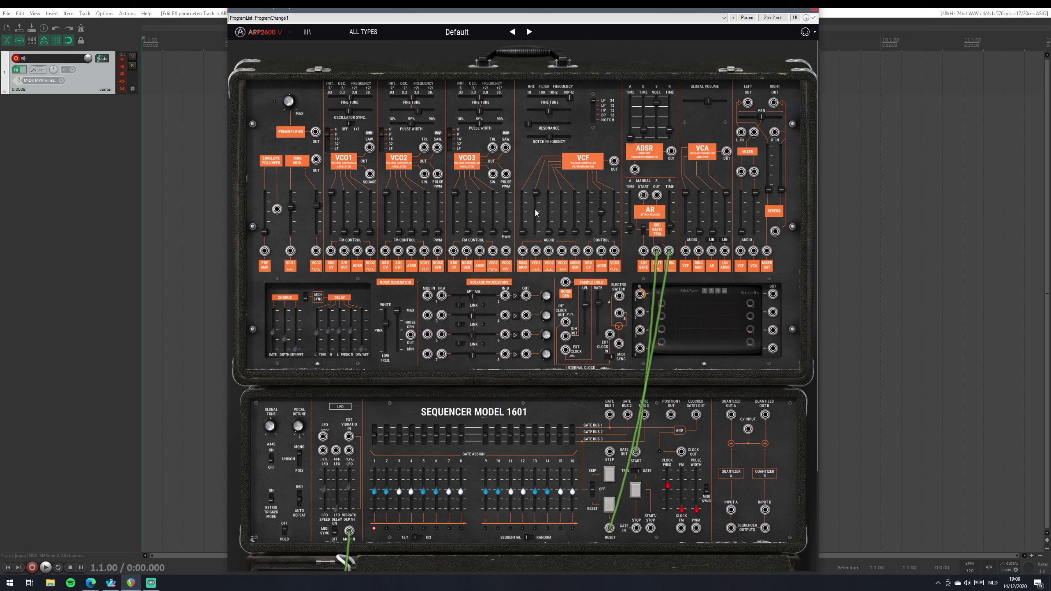
- Lower VCO1's level into the VCF and raise VCO1's level into the ring modulator
left_click_drag(536, 196, 537, 235)
mouse_move(291, 207)
scroll(292, 208, "up", 4)
- Patch the noise generator output into the ring modulator's VCO2 input and adjust the noise colour and that input's level
left_click_drag(410, 335, 316, 252)
mouse_move(318, 209)
left_mouse_down()
mouse_move(317, 222)
mouse_move(316, 208)
left_mouse_up()
mouse_move(386, 325)
left_mouse_down()
mouse_move(386, 350)
mouse_move(385, 310)
left_mouse_up()
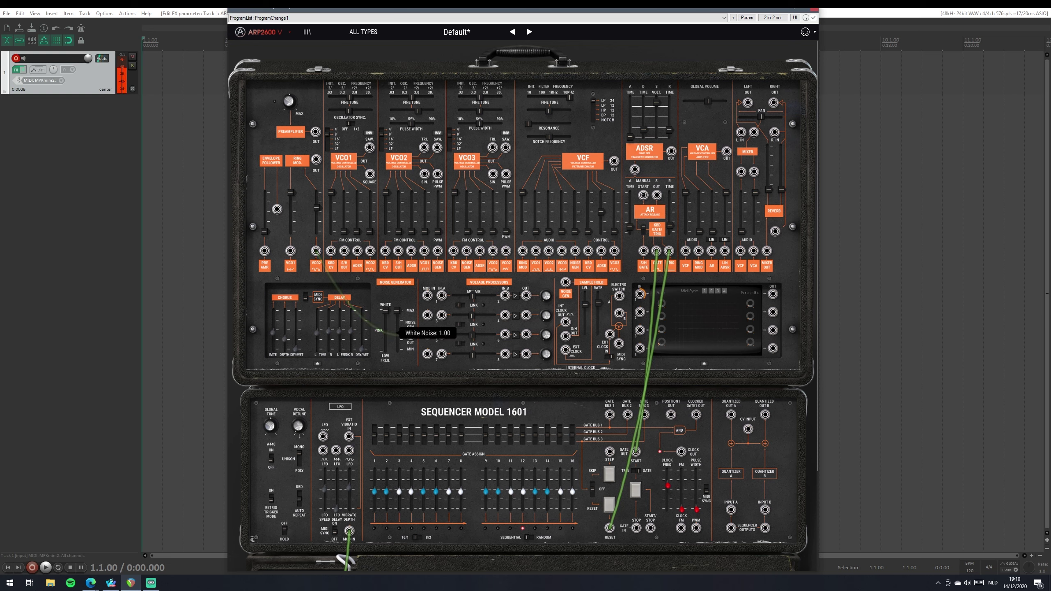
left_click_drag(315, 214, 323, 265)
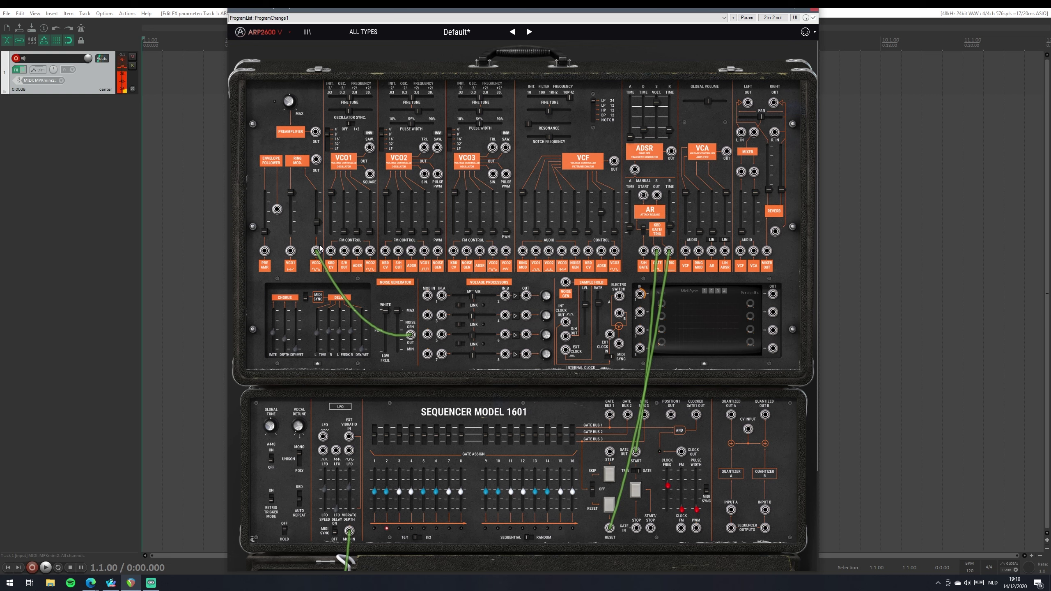
- Replace the noise cable at the ring modulator's VCO2 input with a cable from VCO2's saw output
right_click(316, 251)
left_click(354, 511)
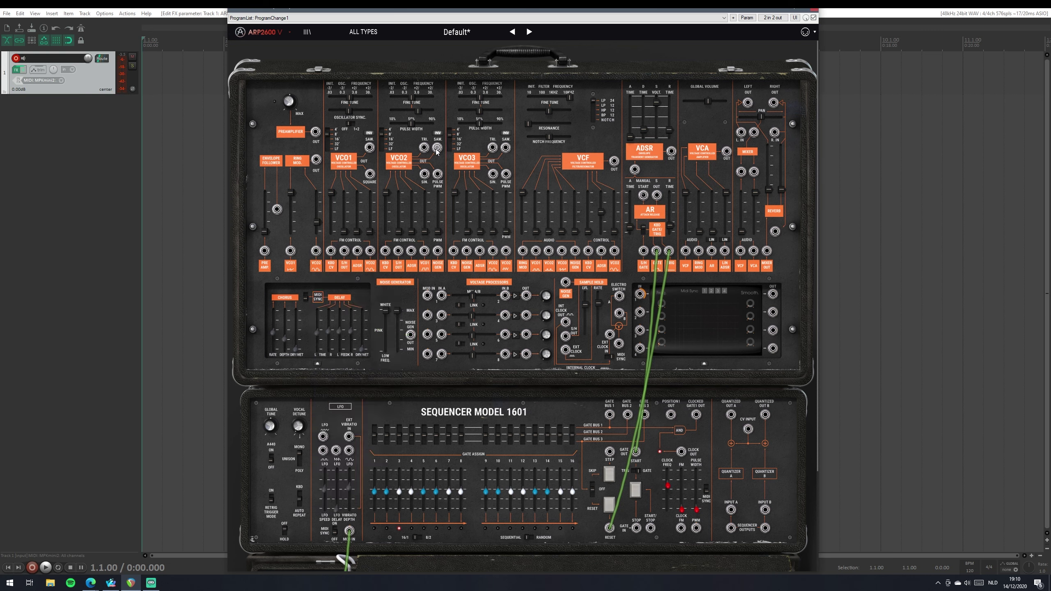
left_click_drag(436, 148, 319, 205)
mouse_move(319, 225)
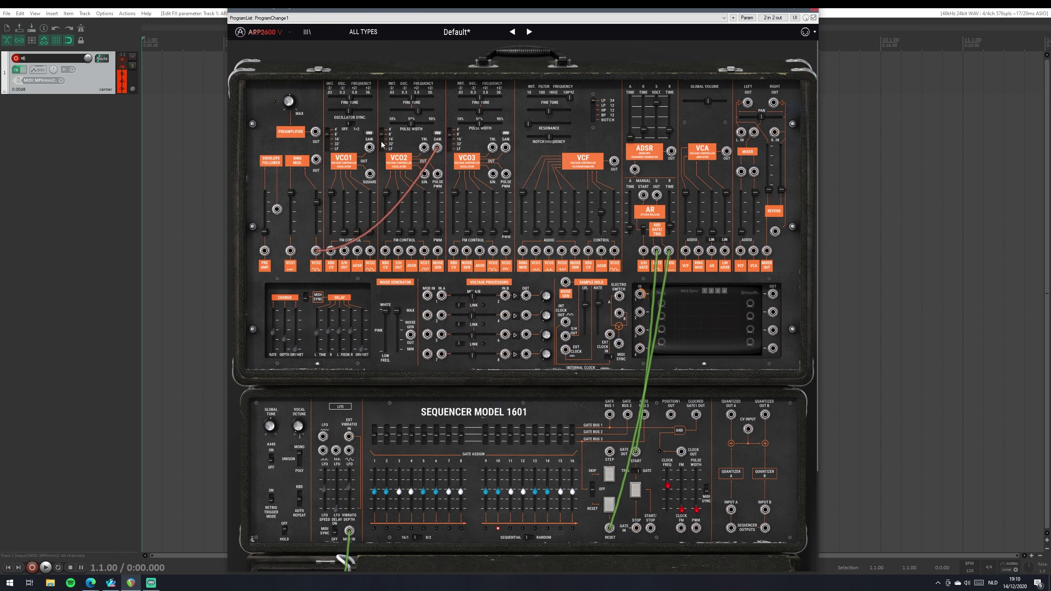
- Change VCO2's octave range and fine tune to vary the ring modulation
left_click_drag(382, 136, 382, 141)
left_click_drag(418, 110, 413, 111)
mouse_move(412, 129)
- Adjust the chorus dry/wet mix, raise the reverb levels and lengthen the ADSR release time
left_click_drag(295, 338, 296, 339)
left_click_drag(769, 190, 780, 168)
left_click_drag(671, 132, 670, 116)
scroll(731, 335, "down", 3)
scroll(736, 340, "up", 3)
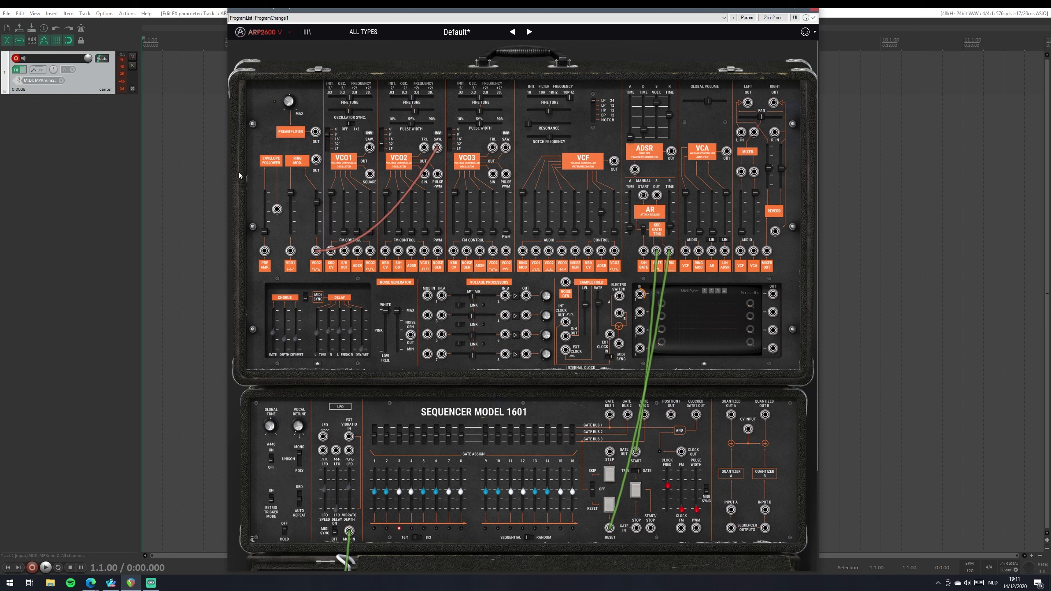
- Remove the connection from VCO2's saw output
right_click(437, 147)
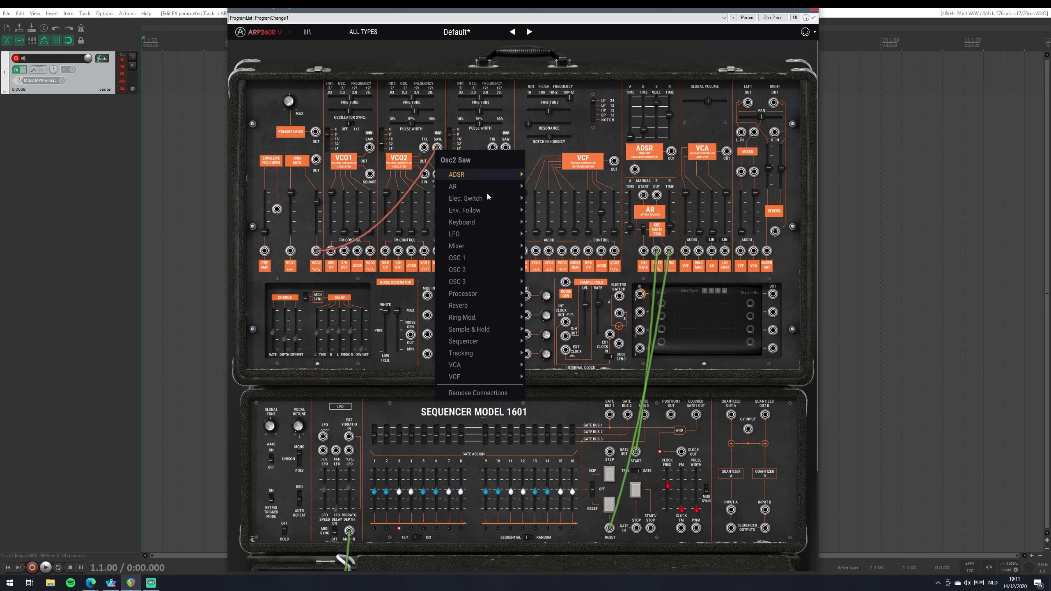
left_click(470, 391)
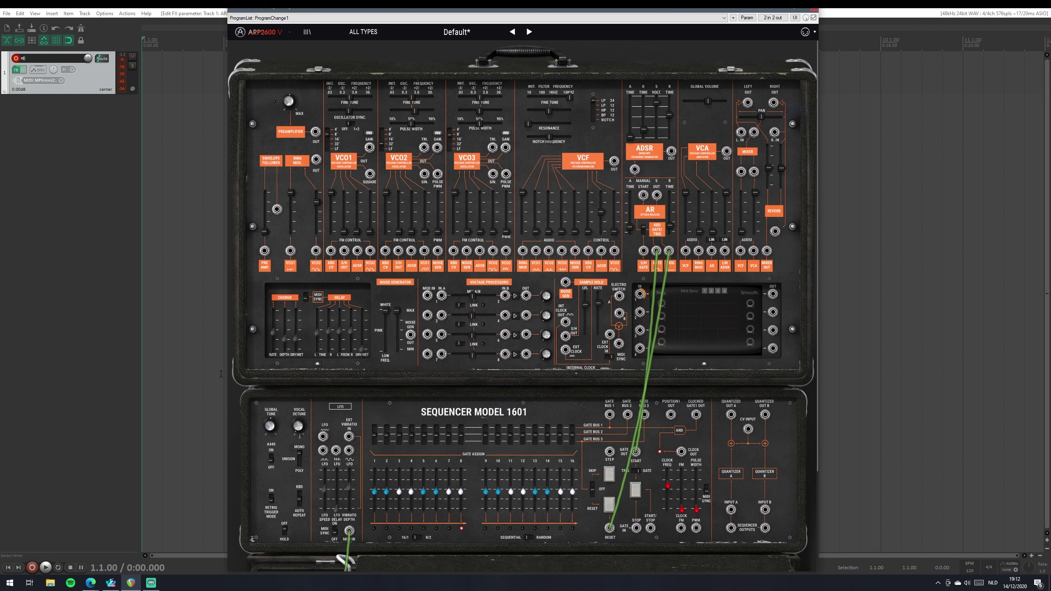
scroll(801, 402, "down", 3)
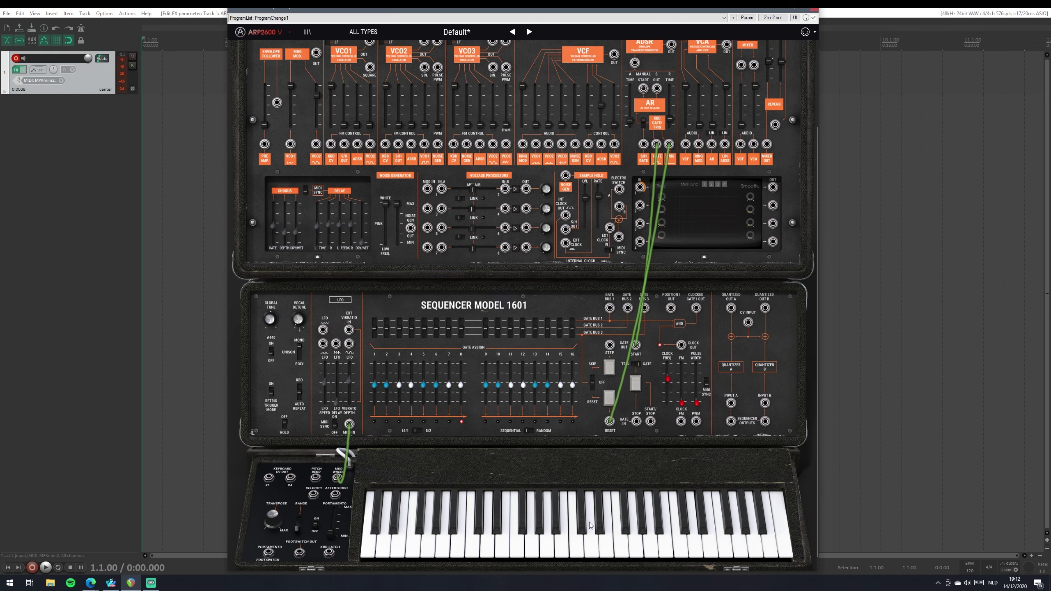
scroll(313, 469, "down", 1)
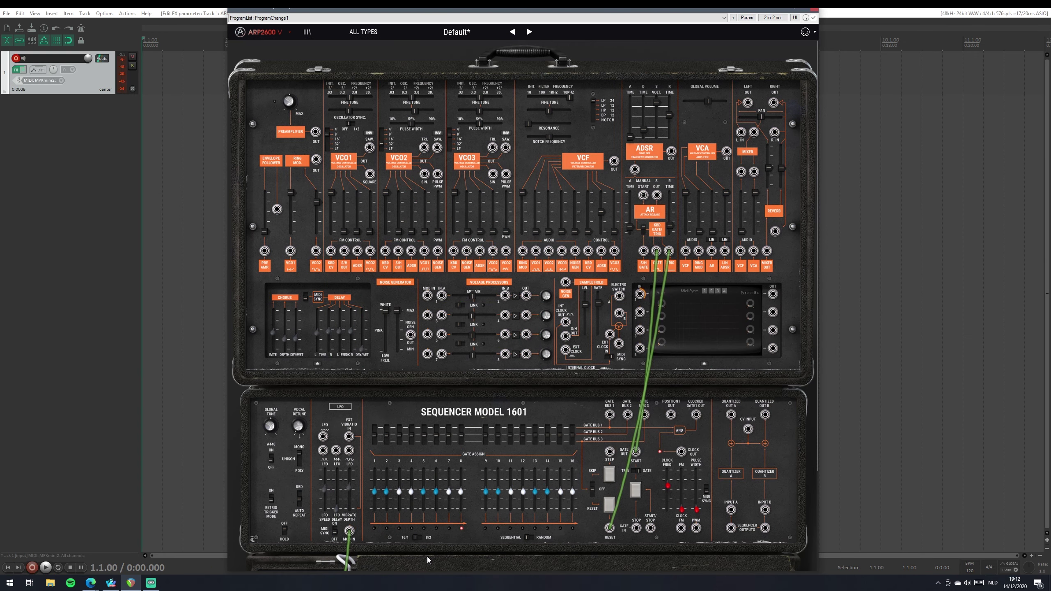
scroll(427, 557, "down", 5)
scroll(417, 458, "up", 3)
scroll(417, 458, "up", 2)
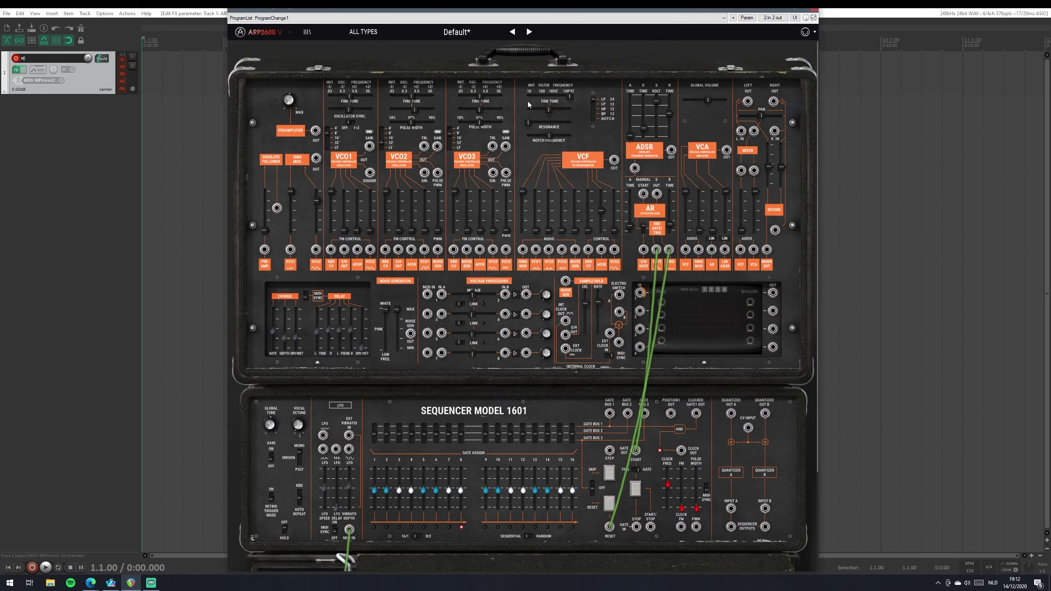
scroll(627, 430, "down", 3)
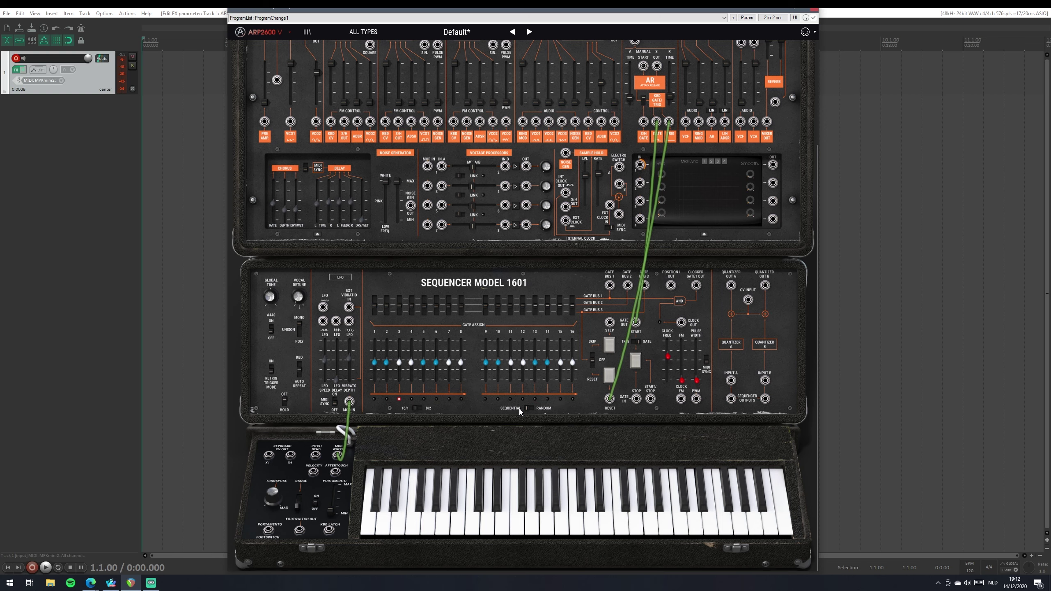
scroll(519, 409, "up", 3)
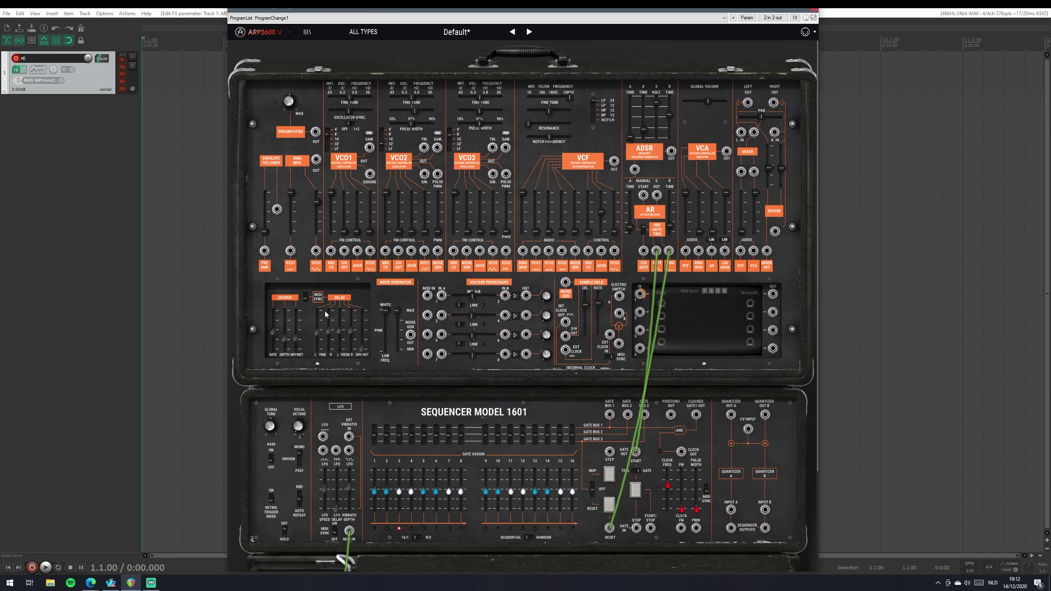
- Draw a freehand, stepped and falling shape into curve 1 of the tracking generator and close the curve editor
left_click(702, 317)
left_click_drag(588, 209, 823, 318)
mouse_move(720, 200)
left_mouse_down()
mouse_move(735, 208)
mouse_move(693, 207)
mouse_move(717, 243)
mouse_move(748, 224)
left_mouse_up()
left_click(794, 216)
left_click(798, 194)
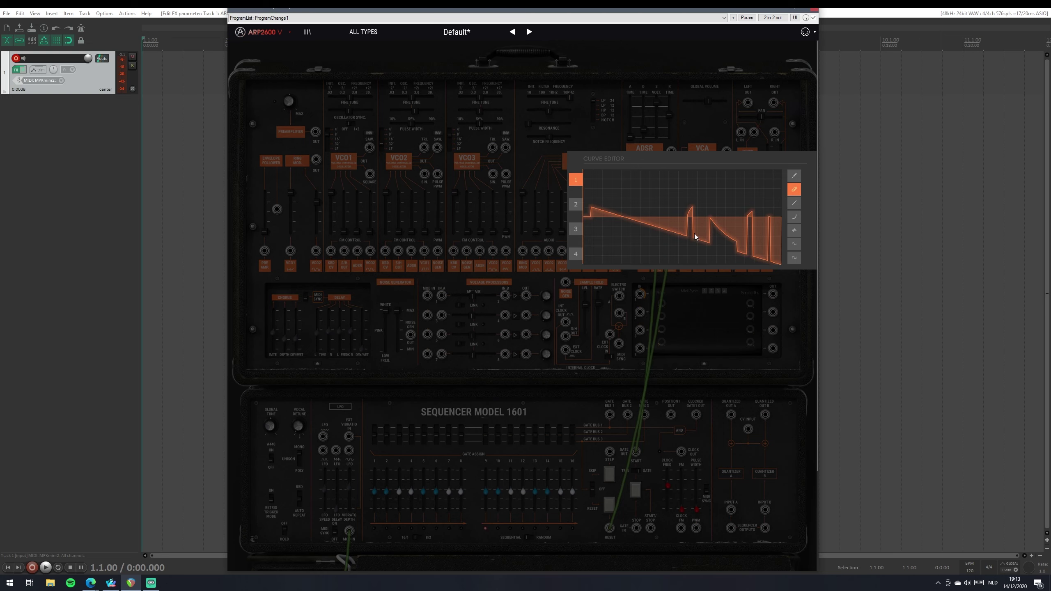
left_click_drag(614, 215, 600, 216)
left_click(802, 130)
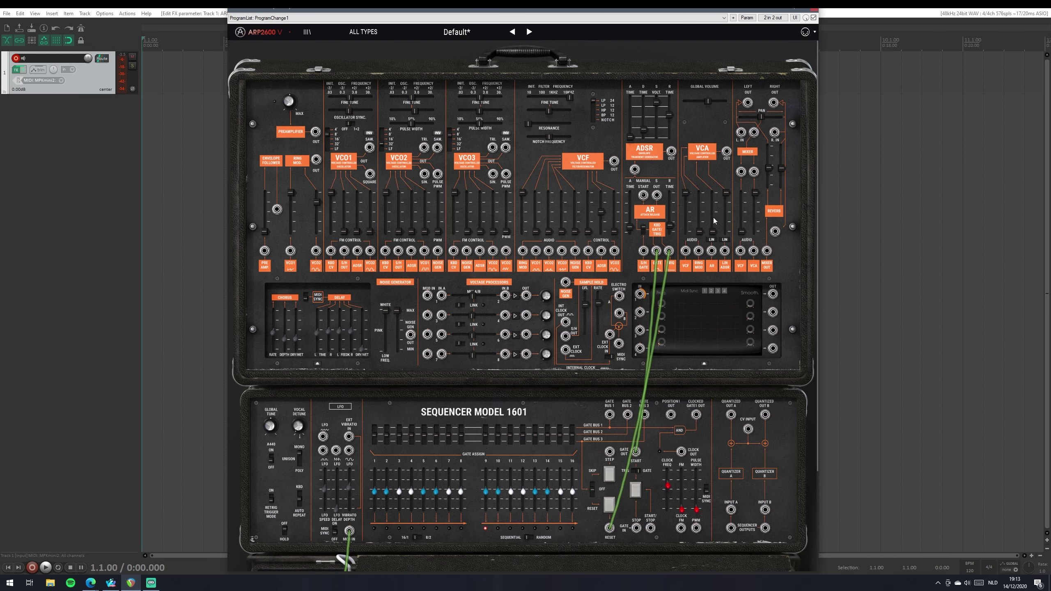
- Load the Sync Seq preset from the list of all preset types
mouse_move(712, 217)
mouse_move(482, 193)
left_click(474, 37)
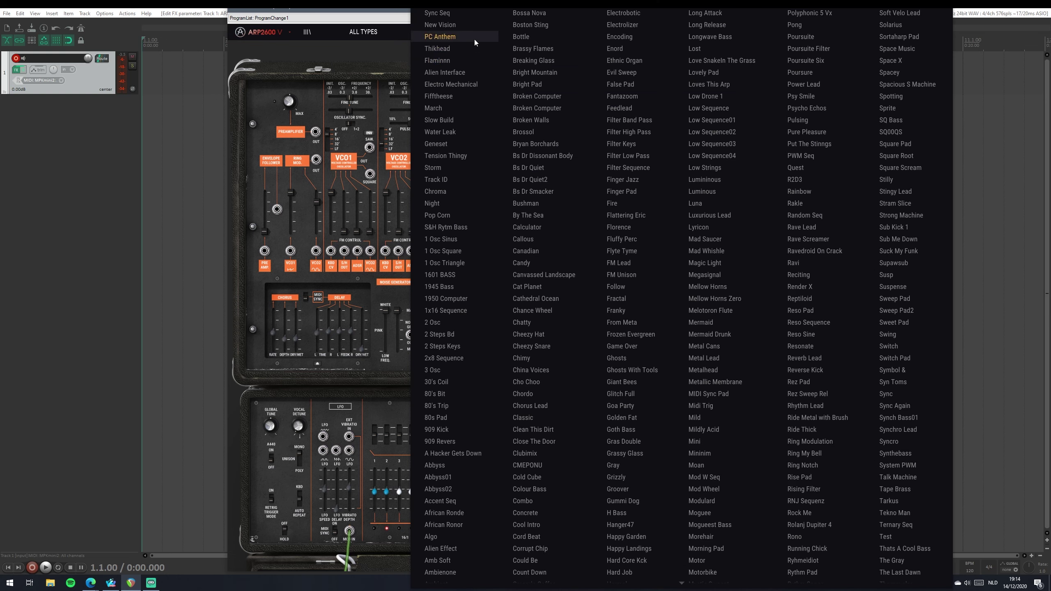
left_click(436, 13)
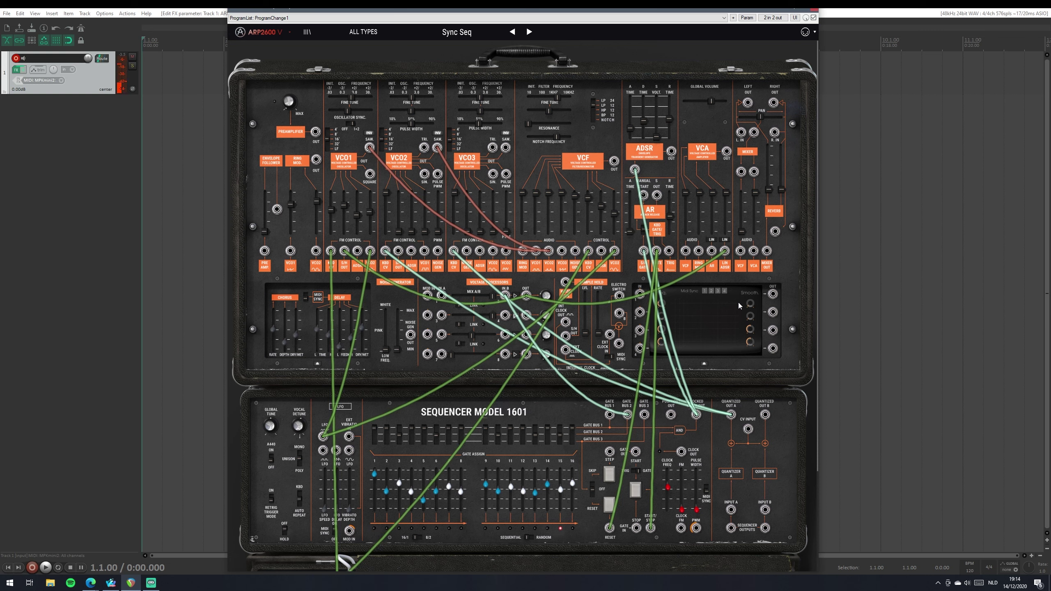
- Try the sequencer's Random playback mode and return it to Sequential
left_click(530, 538)
mouse_move(716, 209)
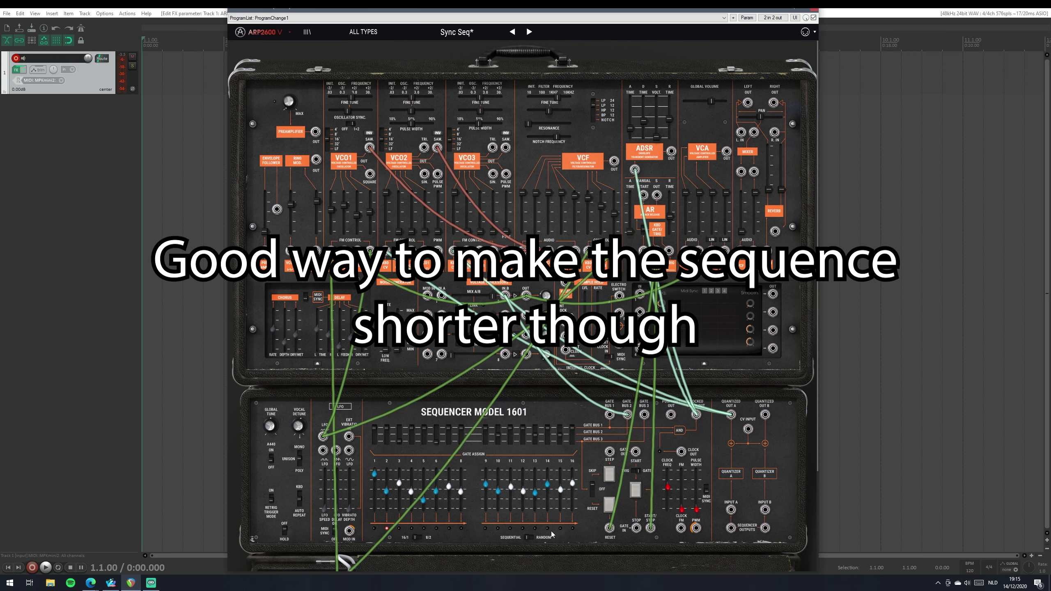
left_click(529, 539)
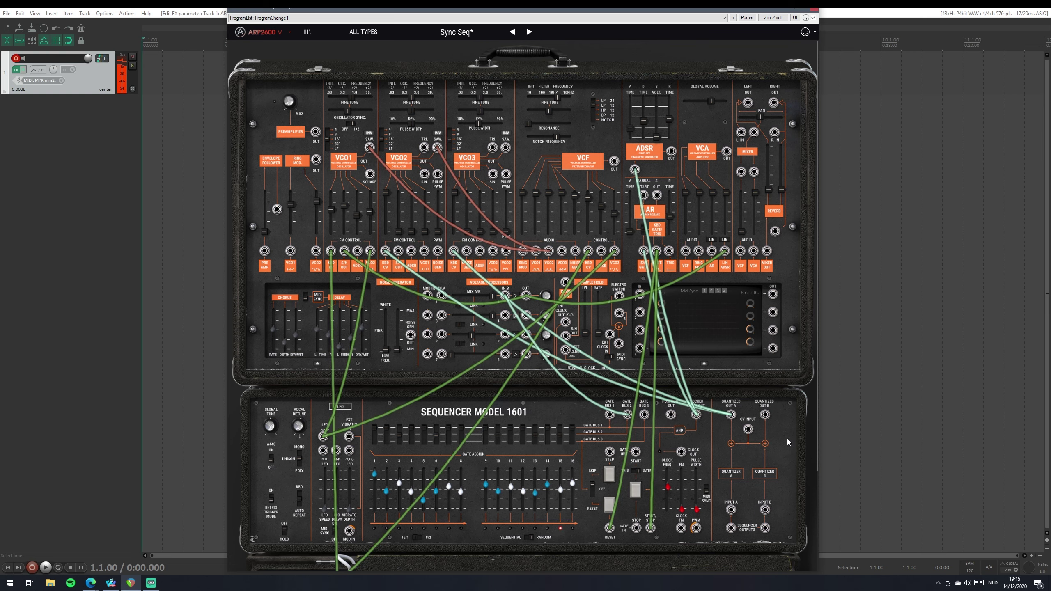
- Trace the cables from the sequencer's Quantized Out A to the FM control inputs of VCO2 and VCO3
scroll(751, 517, "down", 1)
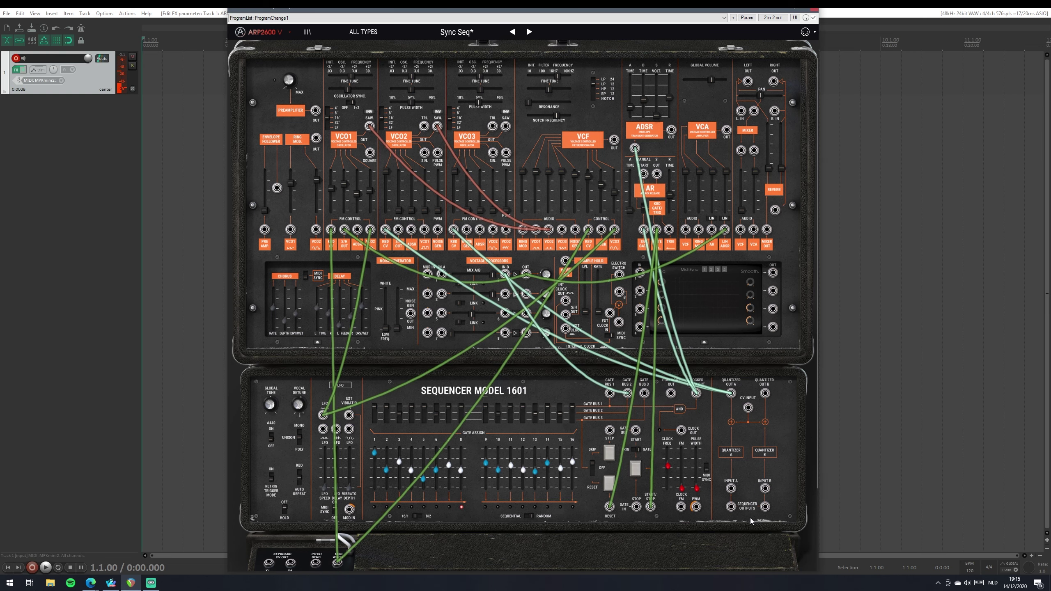
scroll(750, 517, "up", 1)
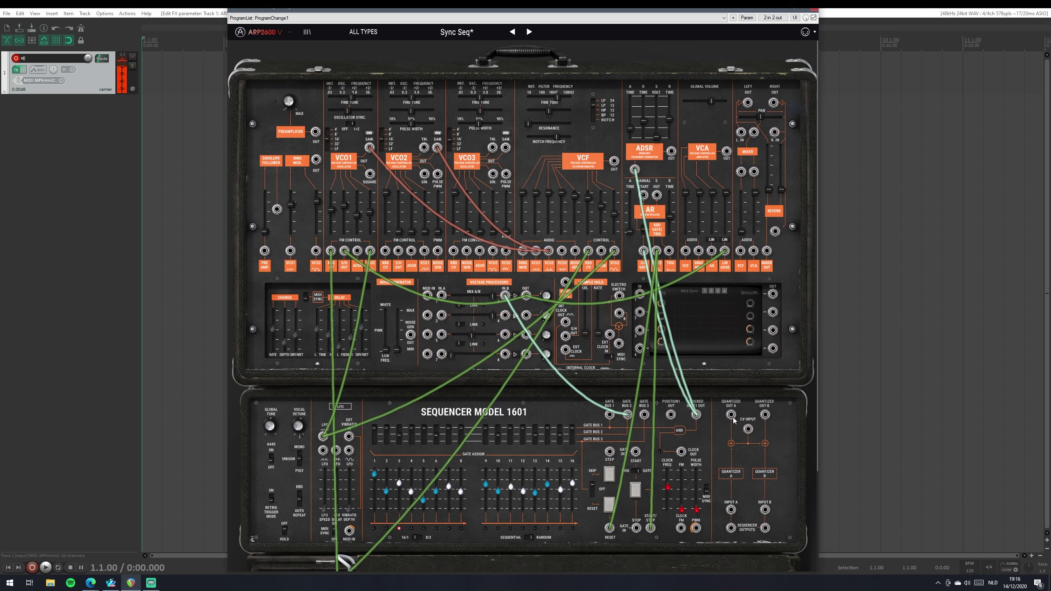
left_click_drag(728, 414, 410, 283)
left_click_drag(385, 251, 454, 252)
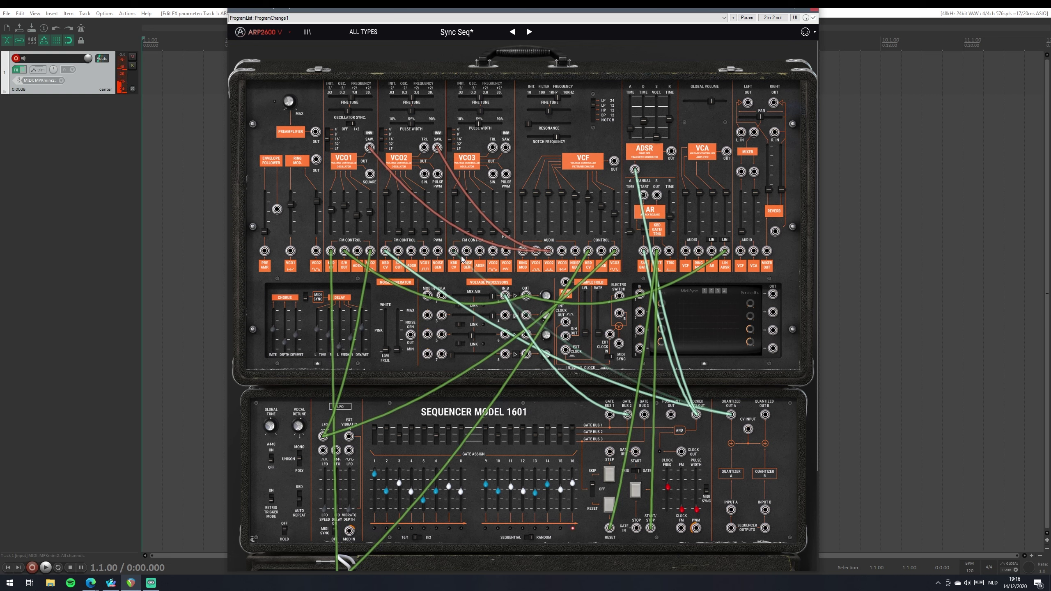
- Filter the preset library by the Sequence type, load New Vision and return to the synthesizer view
left_click(307, 32)
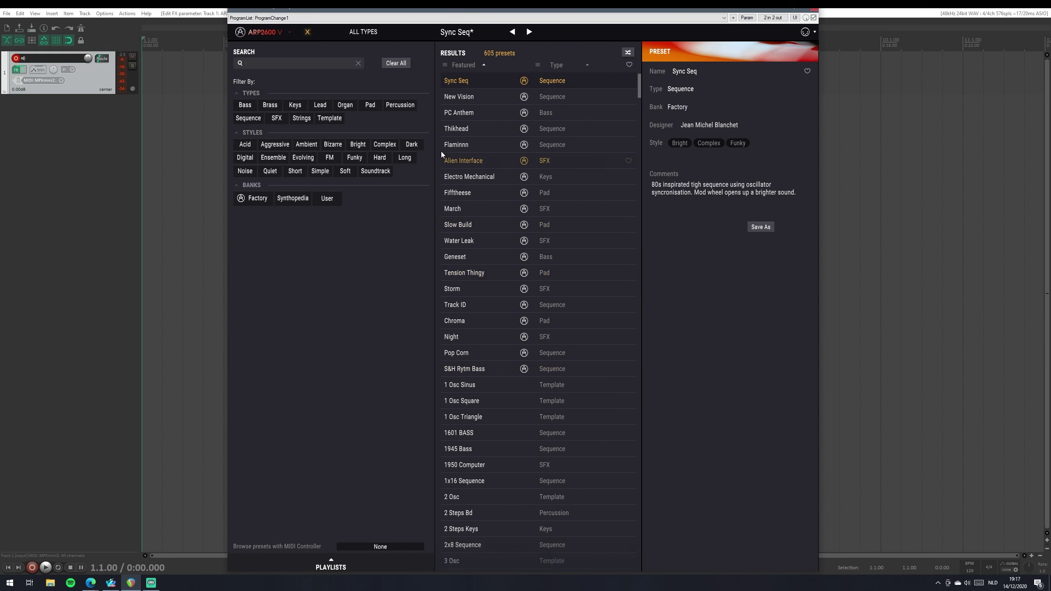
left_click(248, 118)
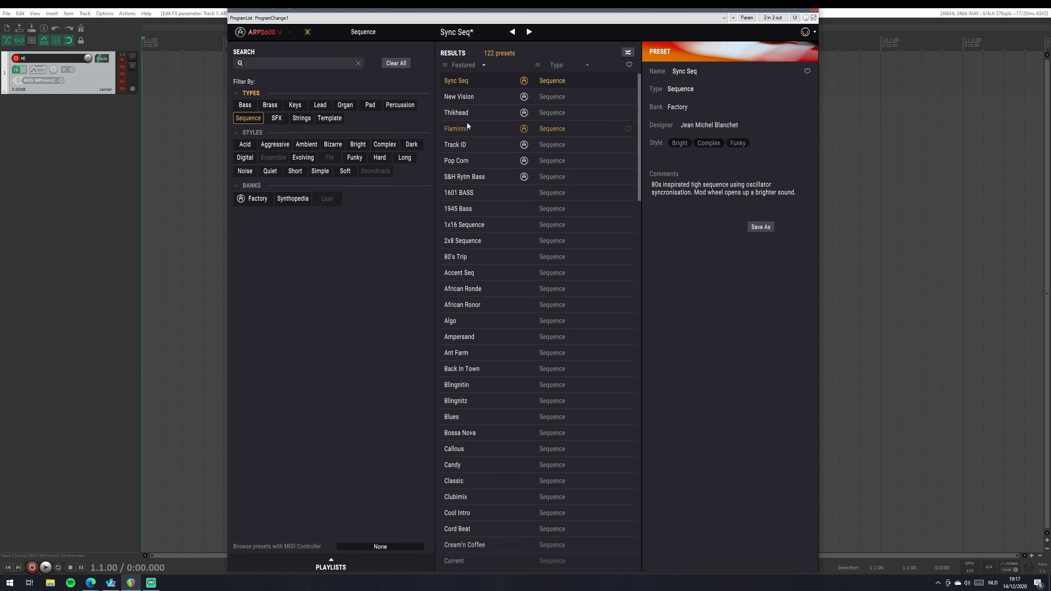
left_click(472, 97)
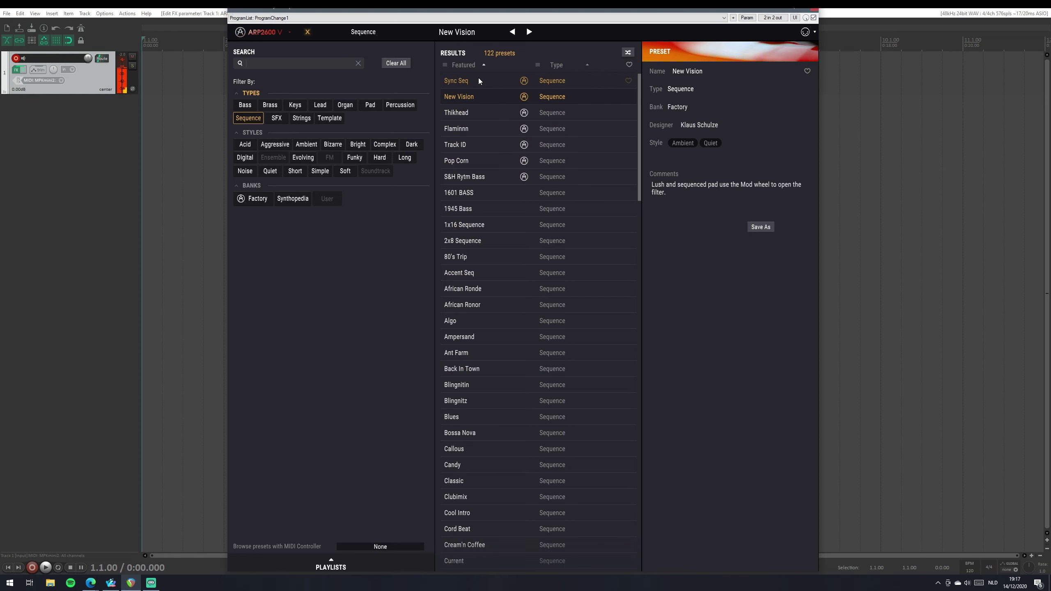
left_click(307, 32)
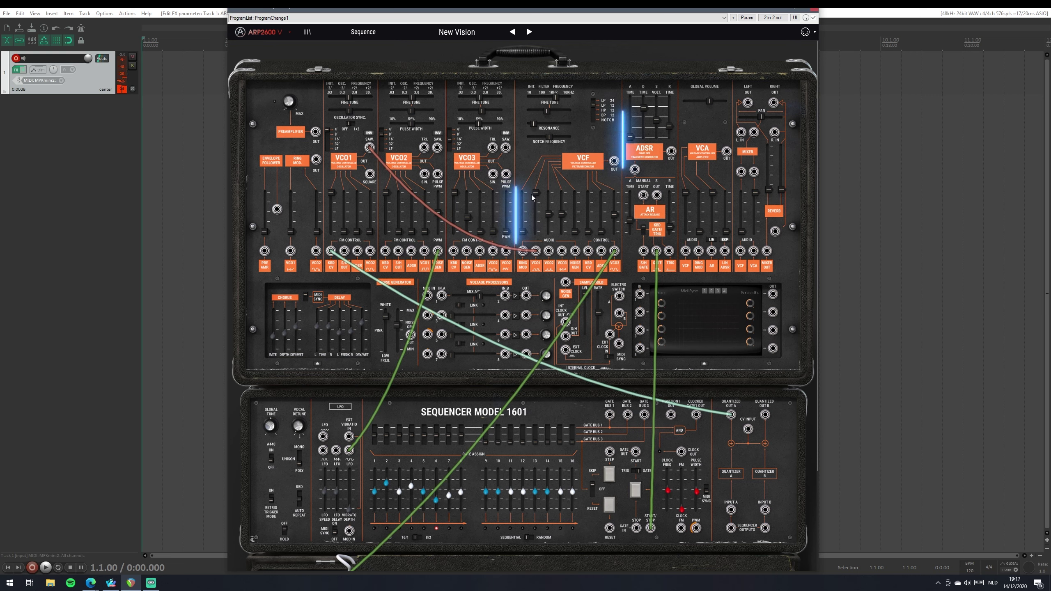
- Lower the filter's VCO1 audio input level to 0.00 and raise it most of the way back
left_click_drag(536, 193, 537, 234)
mouse_move(537, 235)
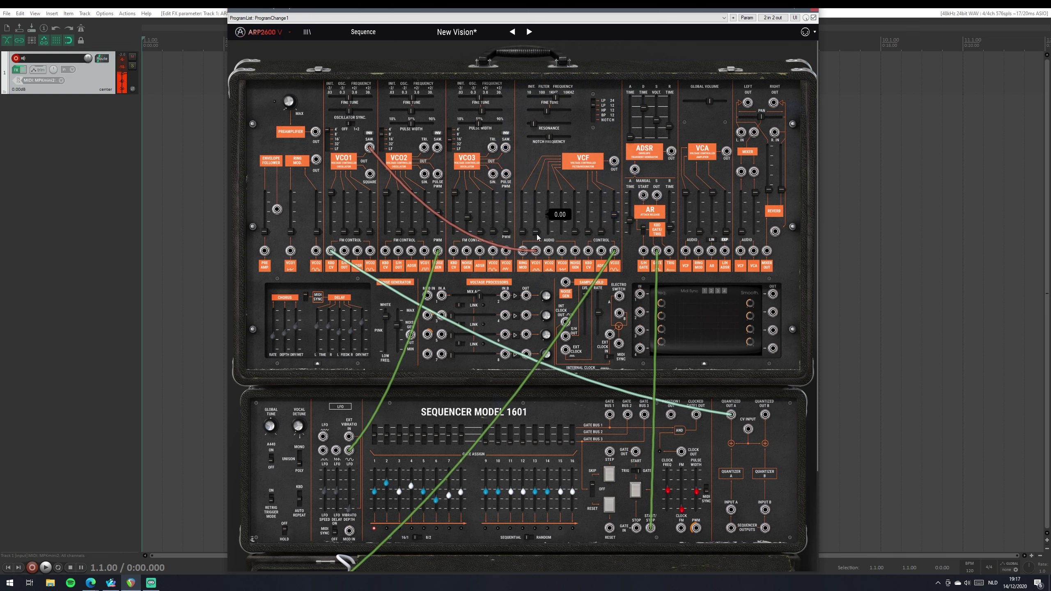
left_click_drag(535, 234, 535, 204)
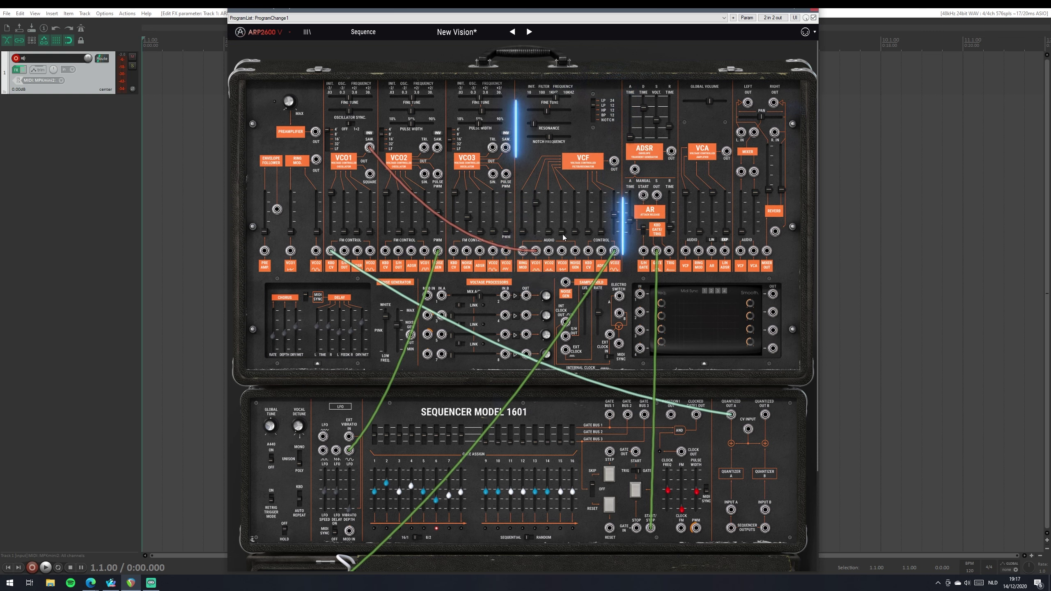
left_click_drag(536, 205, 537, 202)
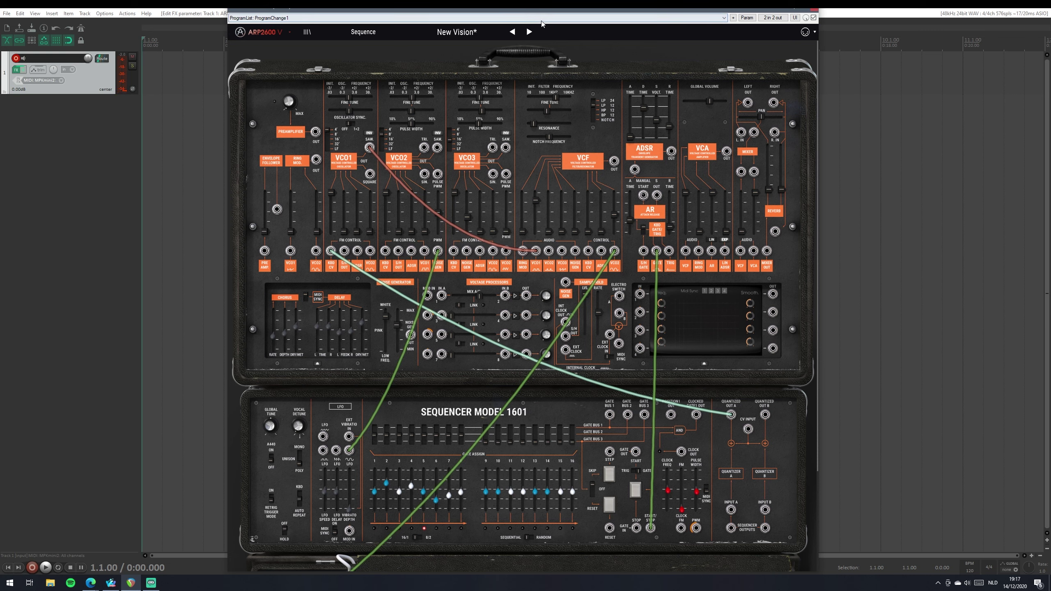
- Advance through the Sequence presets Thikhead, Flaminnn and Track ID to Pop Corn
left_click(529, 33)
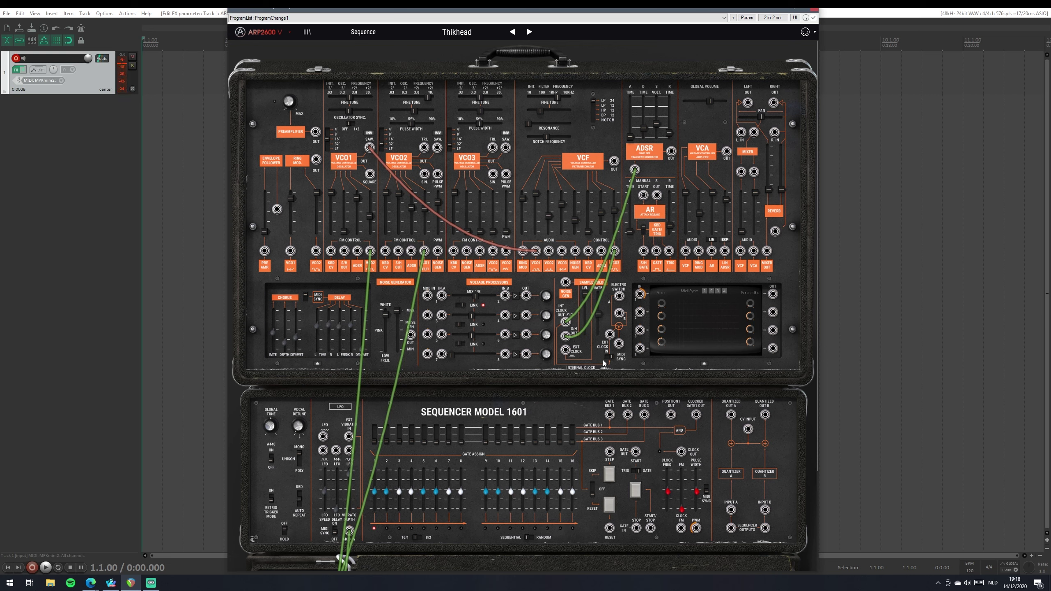
left_click(533, 33)
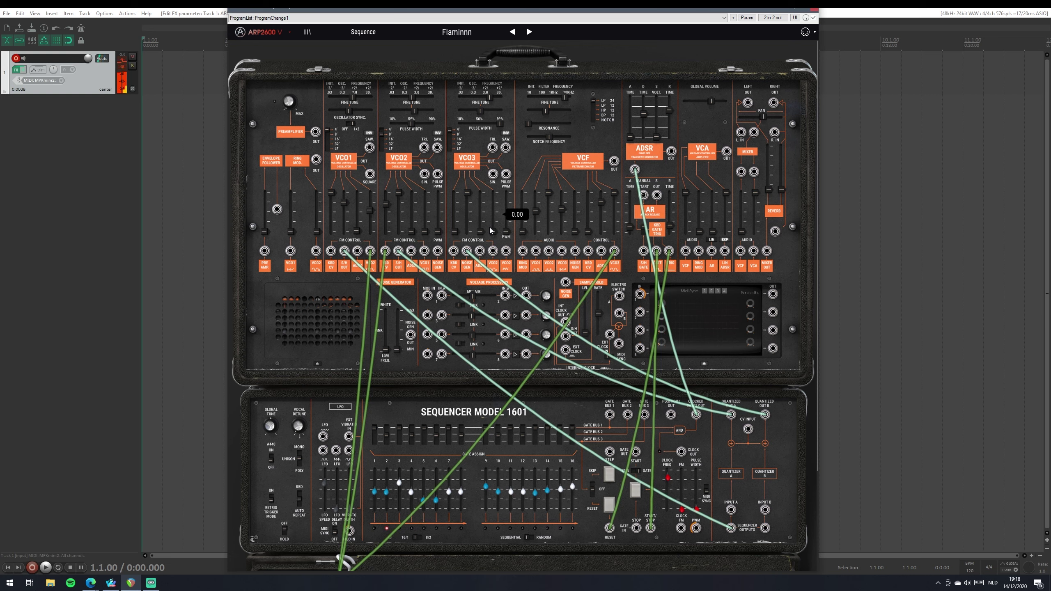
left_click(530, 33)
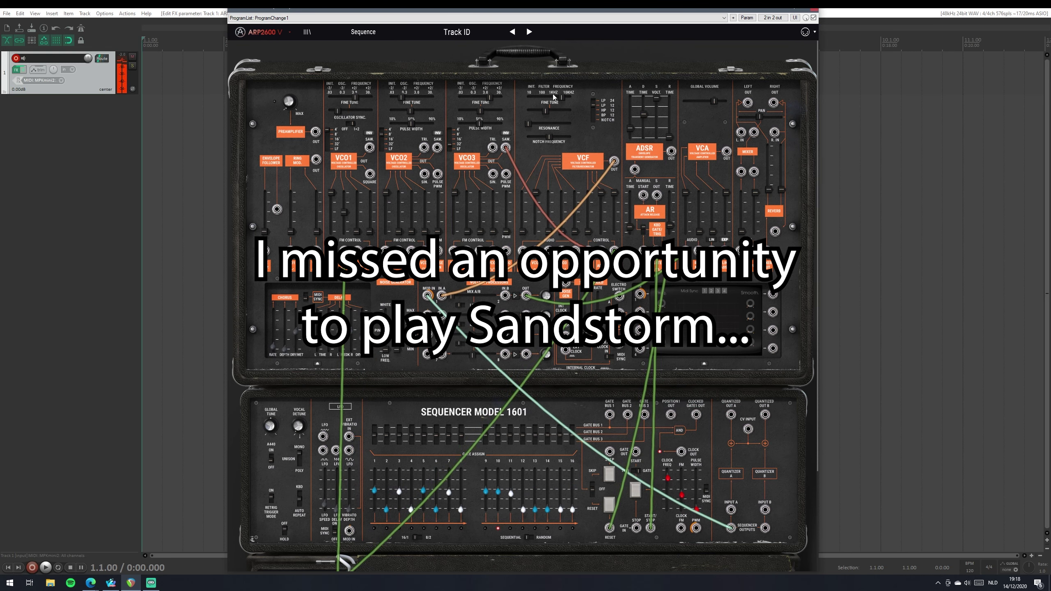
mouse_move(577, 200)
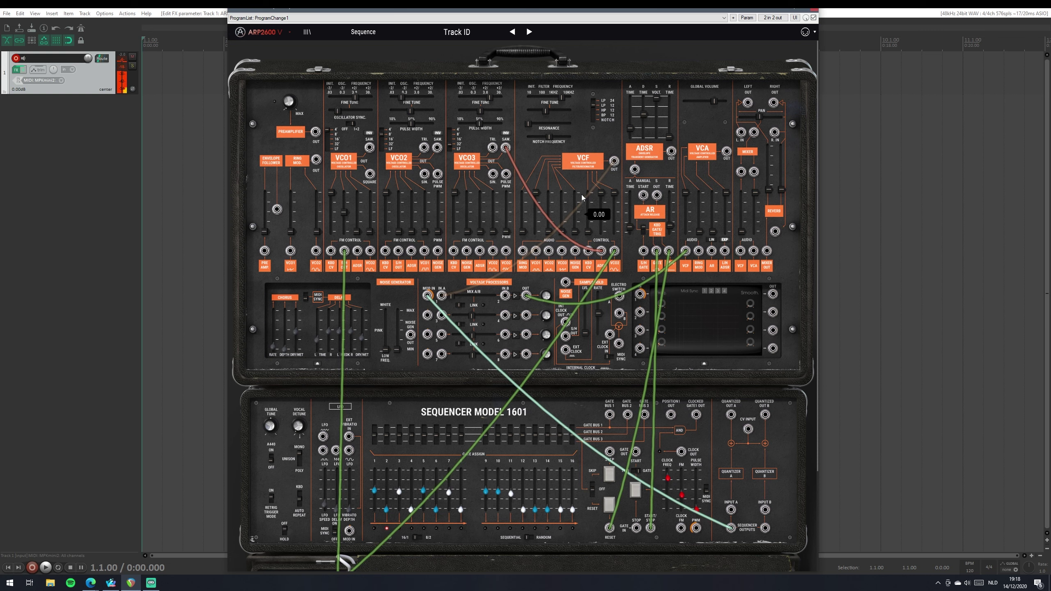
left_click(529, 32)
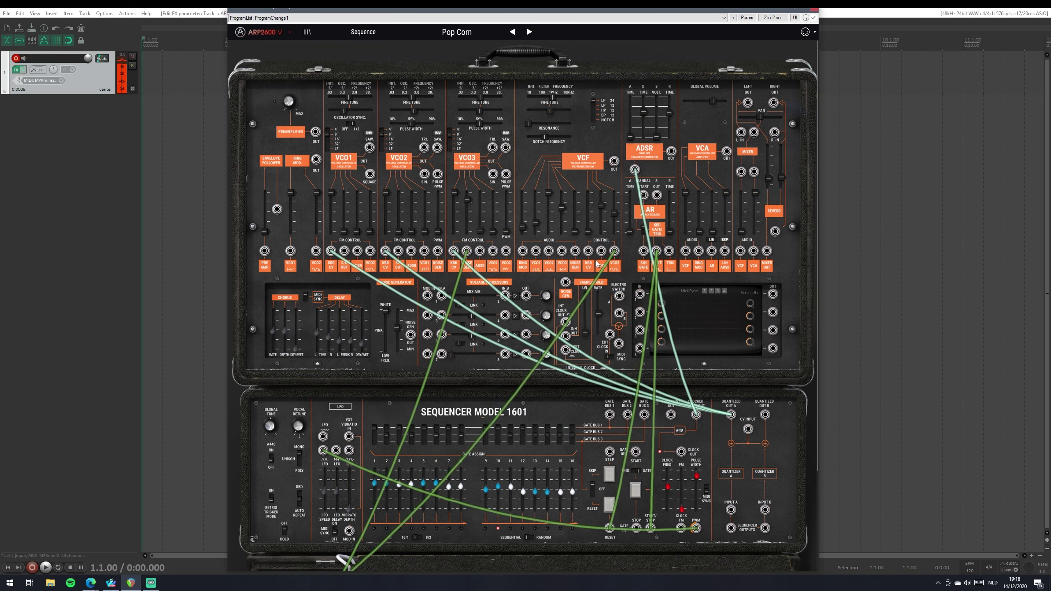
- Inspect the Pop Corn preset's tracking generator curve in the curve editor without editing it
mouse_move(668, 485)
mouse_move(488, 431)
left_click(687, 321)
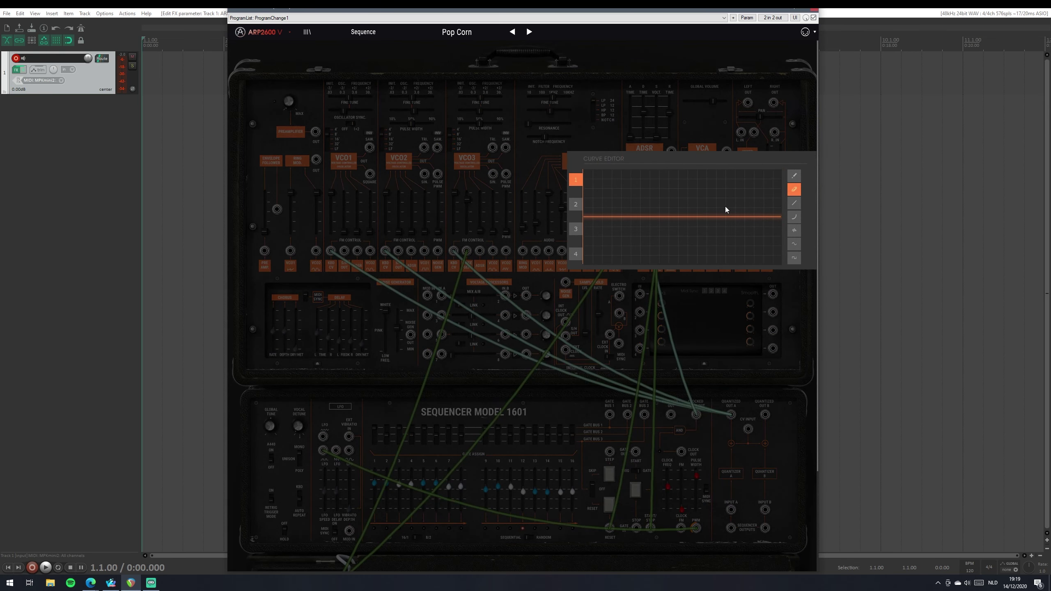
left_click(678, 103)
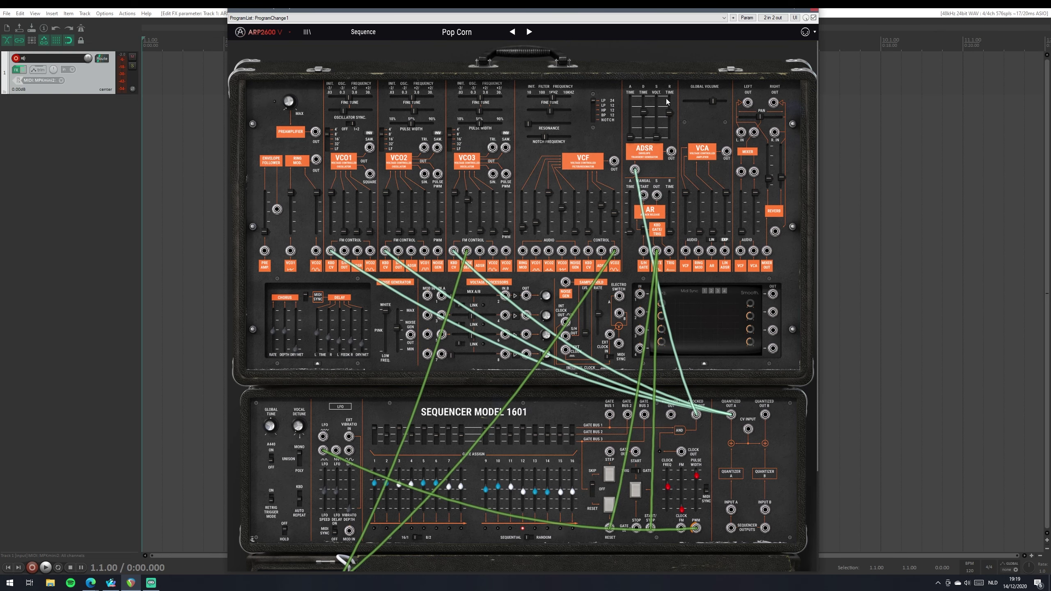
left_click(713, 312)
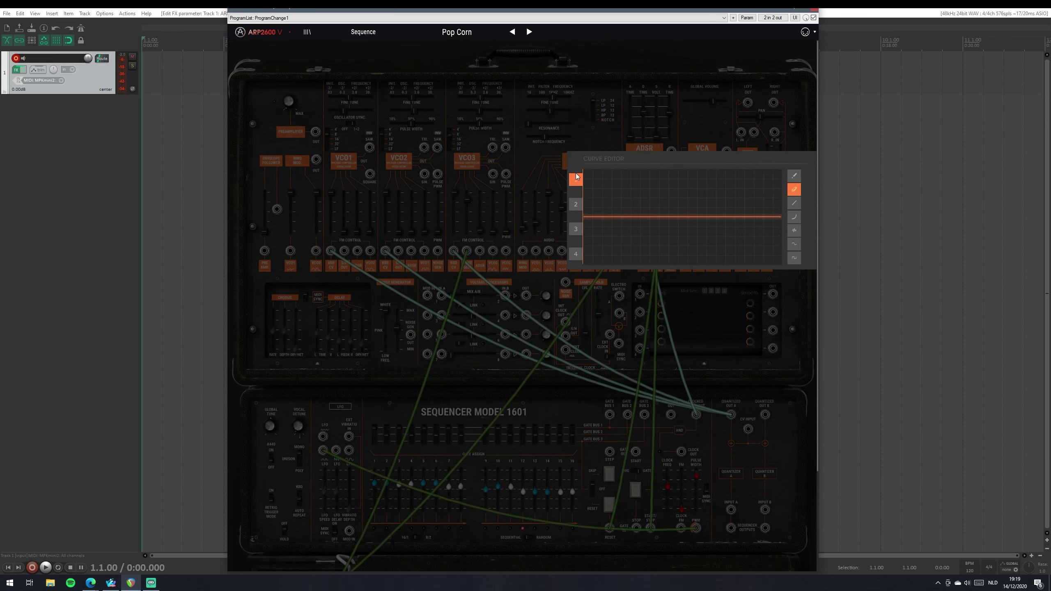
left_click(689, 132)
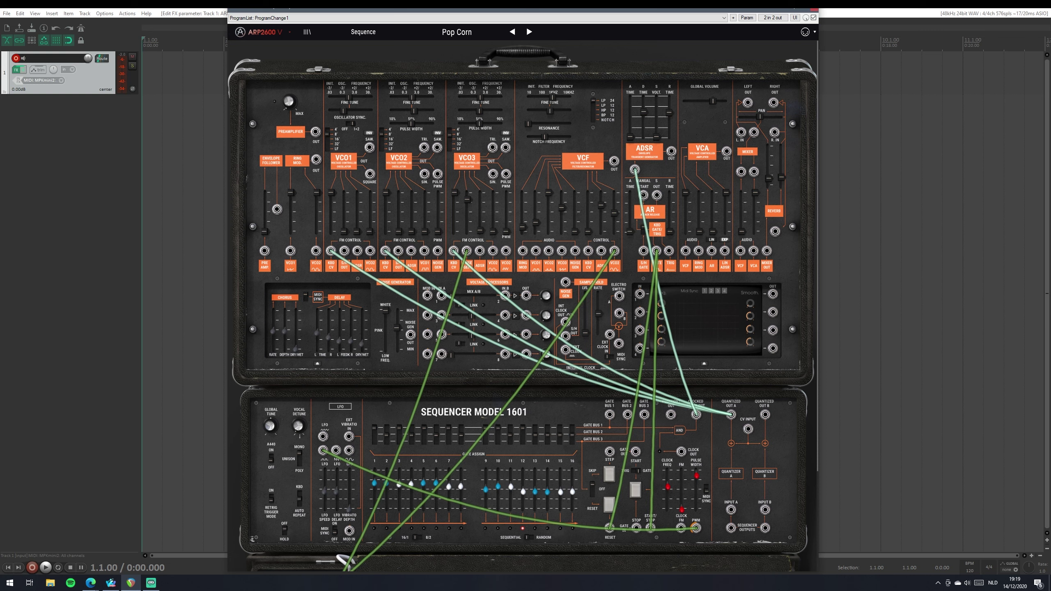
- Advance through the Sequence presets S&H Rytm Bass, 1601 BASS, 1945 Bass, 1x16 Sequence and 2x8 Sequence to 80's Trip
left_click(532, 36)
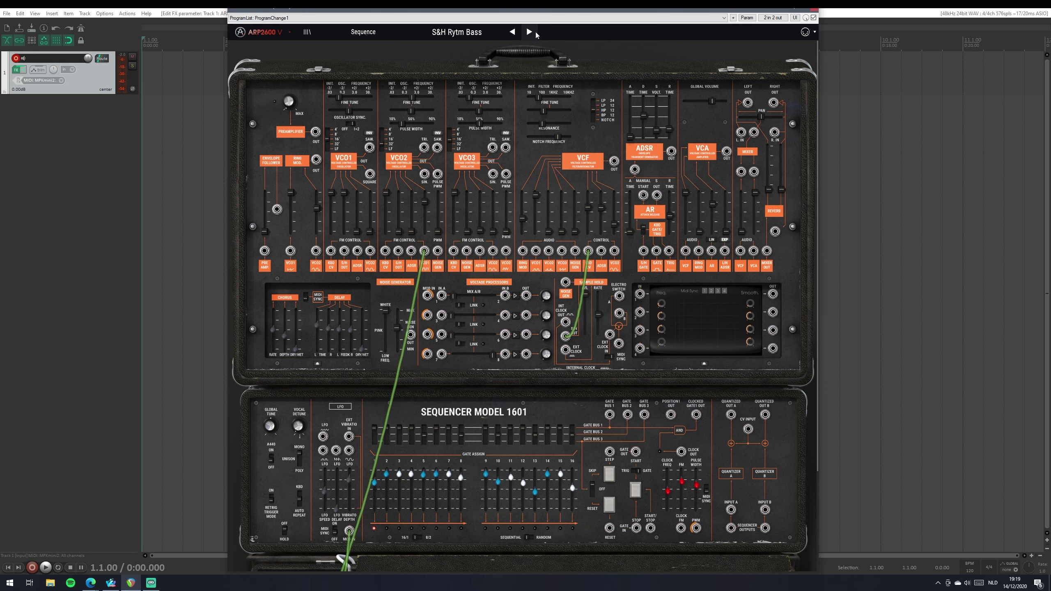
left_click(535, 31)
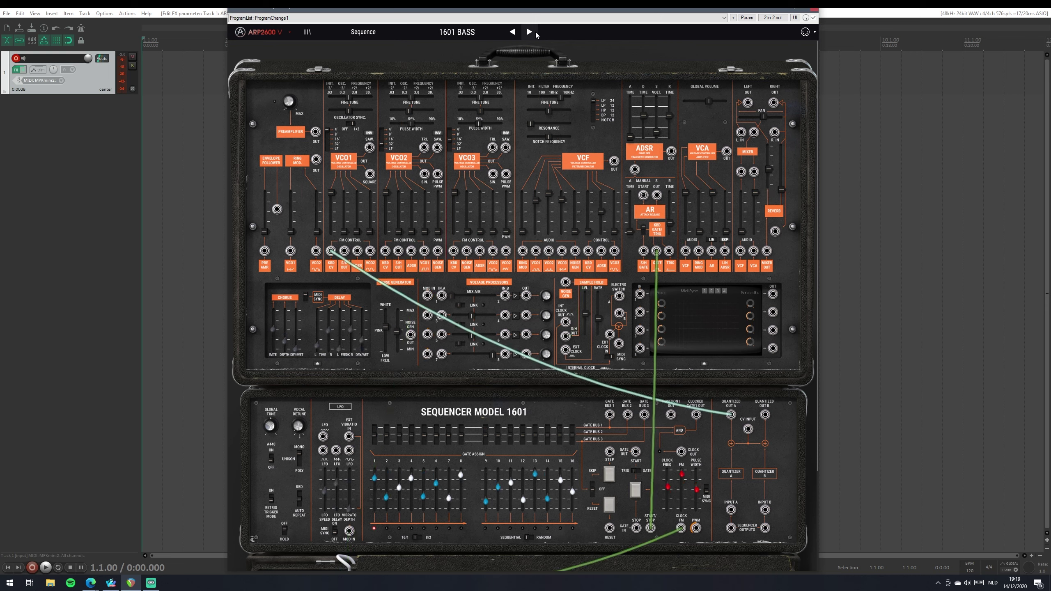
left_click(535, 31)
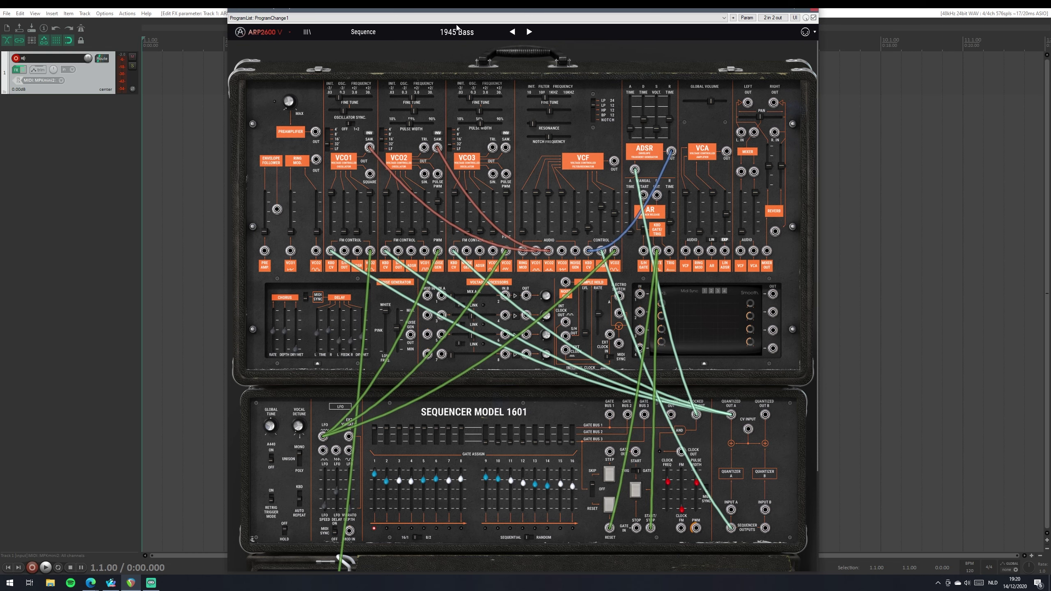
left_click(528, 32)
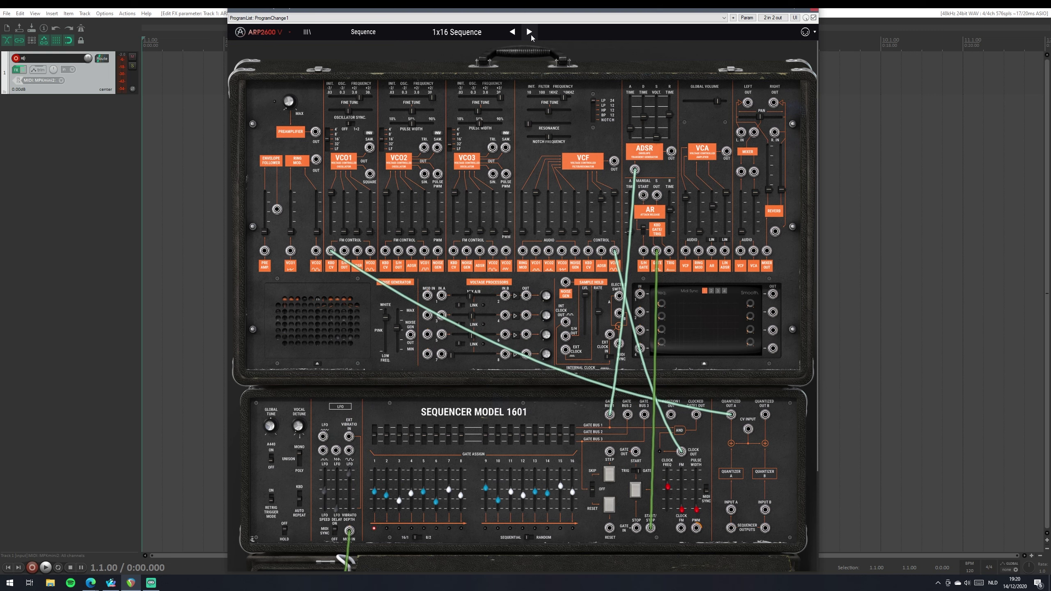
left_click(529, 33)
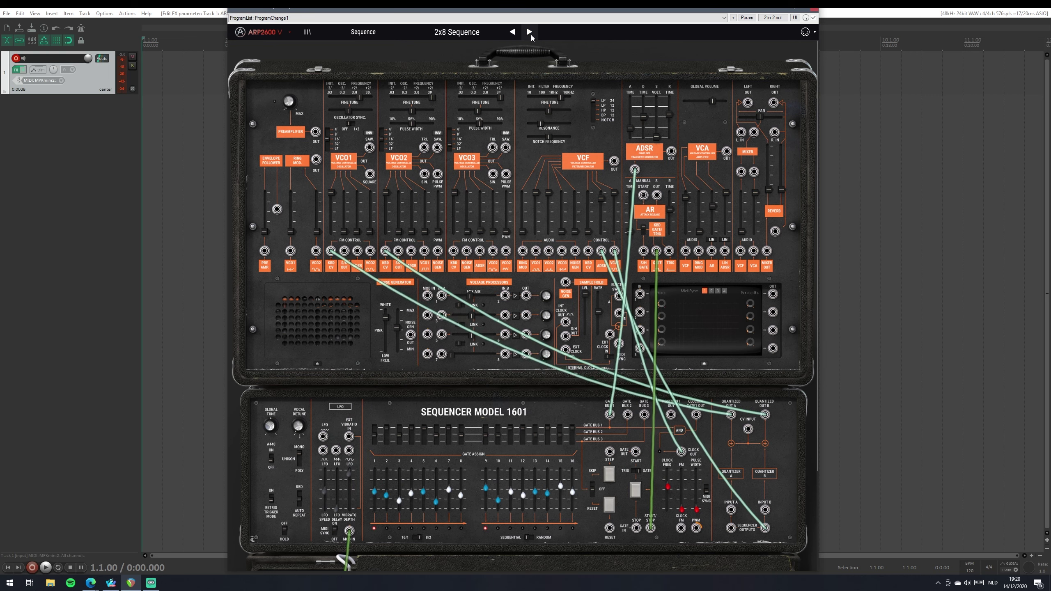
left_click(529, 32)
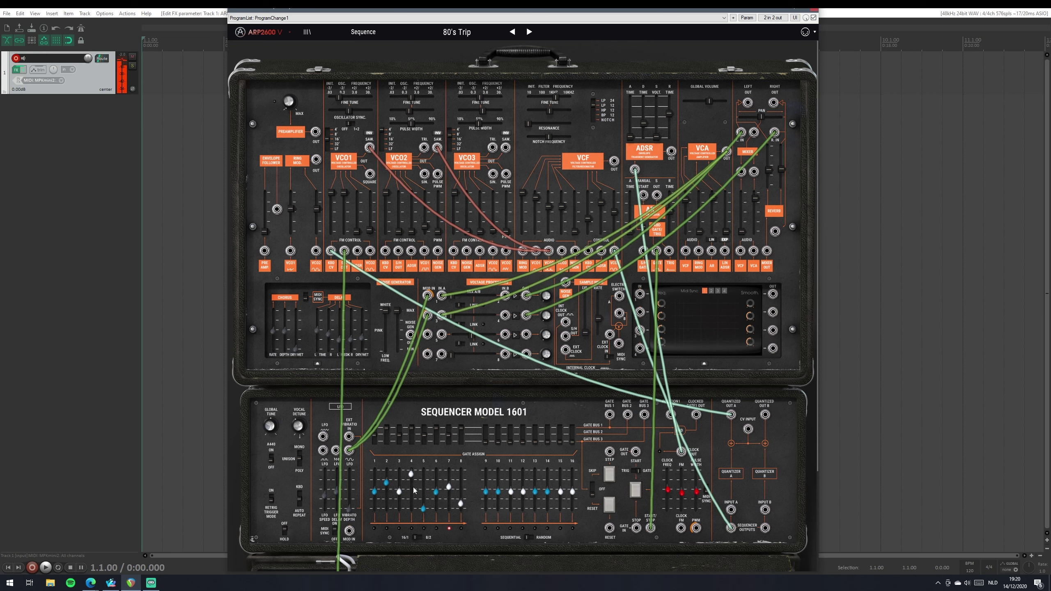
mouse_move(454, 301)
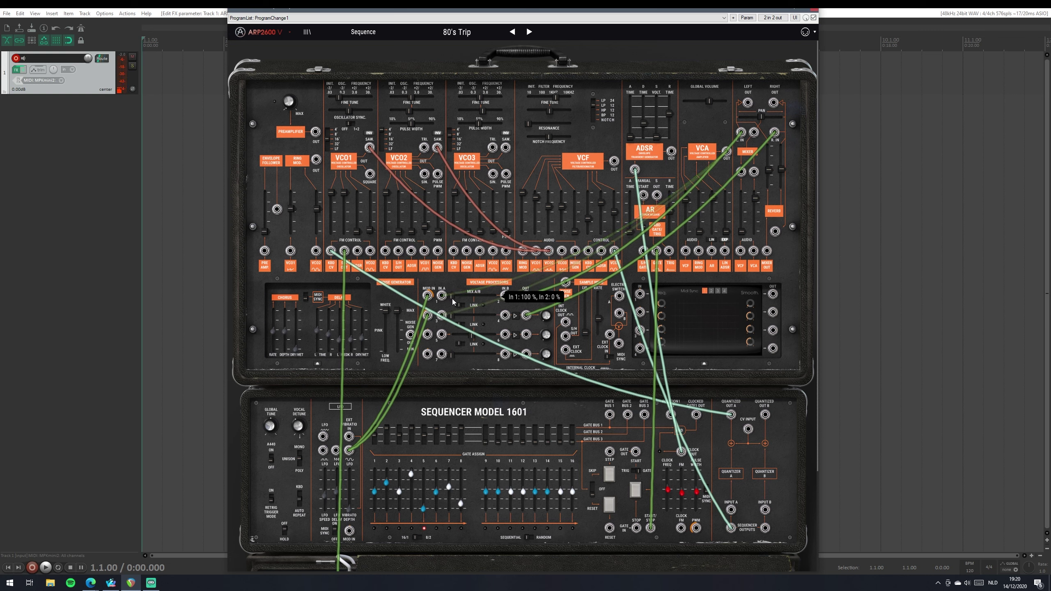
- Adjust the 80's Trip preset's voltage processor mix, mixer input level and filter audio input levels
mouse_move(454, 301)
left_mouse_down()
mouse_move(488, 301)
mouse_move(452, 296)
mouse_move(490, 316)
mouse_move(451, 316)
left_mouse_up()
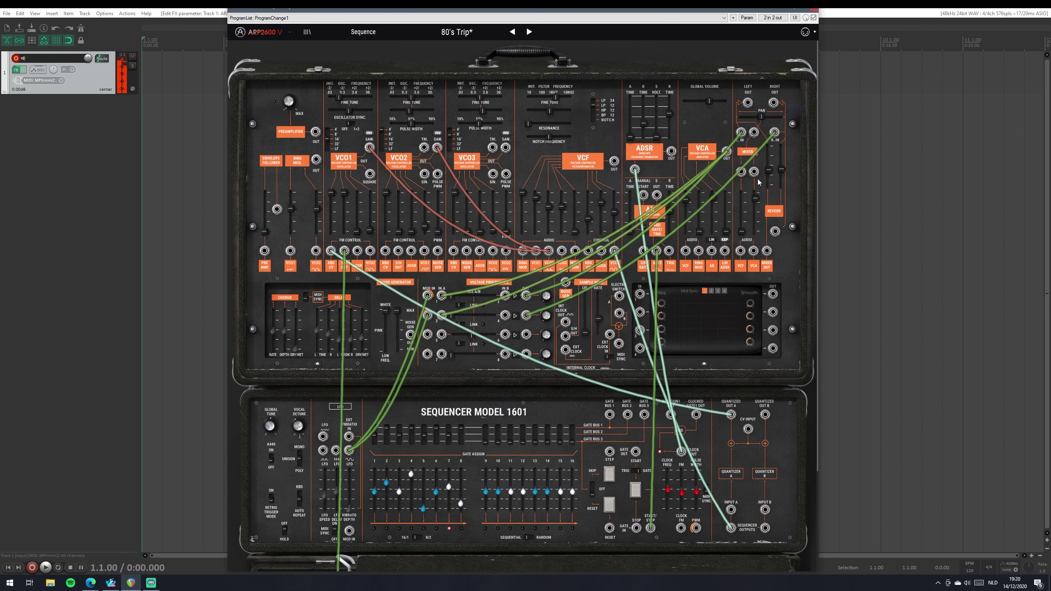
mouse_move(741, 232)
left_mouse_down()
mouse_move(741, 198)
mouse_move(742, 232)
left_mouse_up()
mouse_move(536, 198)
left_mouse_down()
mouse_move(548, 232)
mouse_move(536, 197)
mouse_move(525, 236)
mouse_move(561, 212)
mouse_move(562, 226)
mouse_move(524, 209)
mouse_move(549, 204)
left_mouse_up()
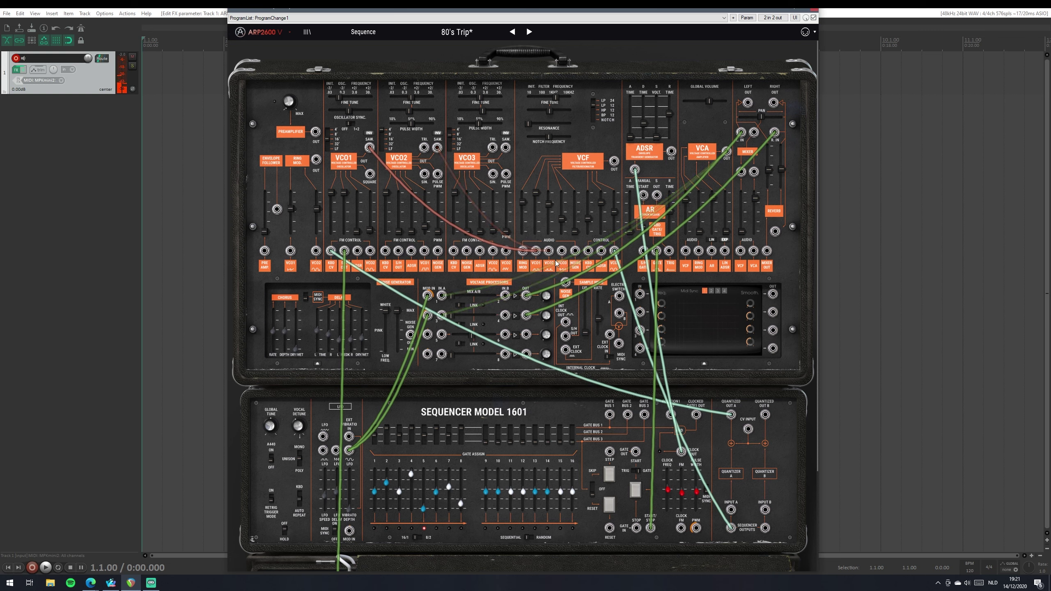
- Advance through the Sequence presets African Ronde and African Ronor, and examine African Ronor's envelope gate cabling
left_click(529, 32)
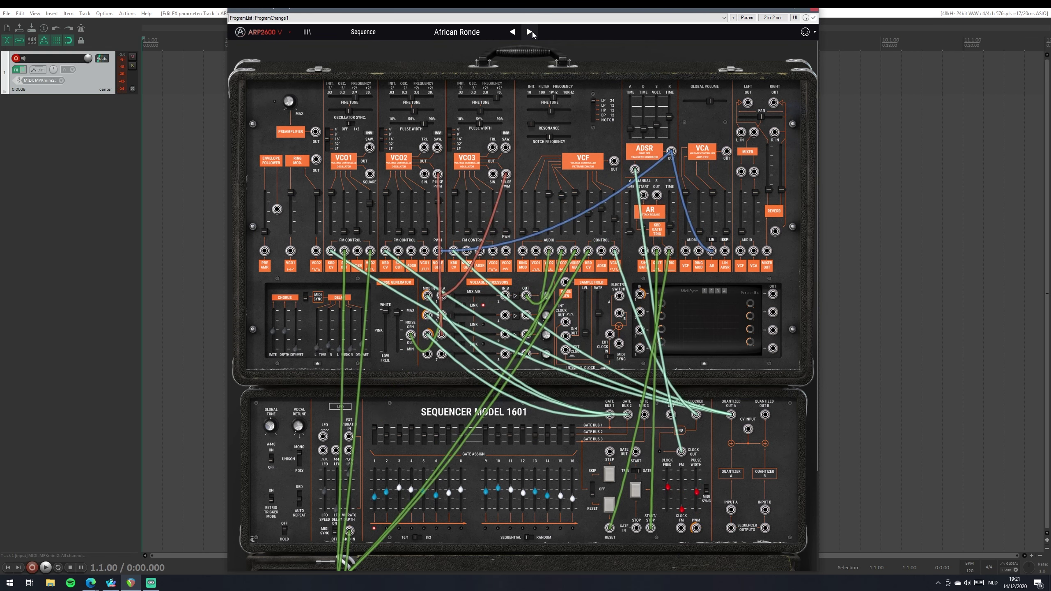
left_click(529, 37)
left_click(476, 36)
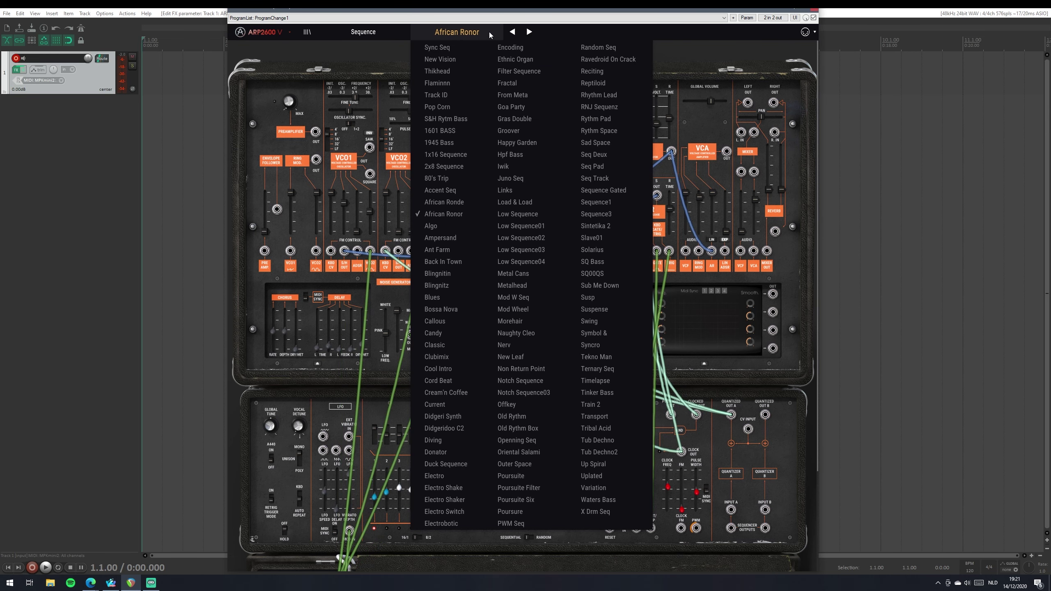
left_click(716, 62)
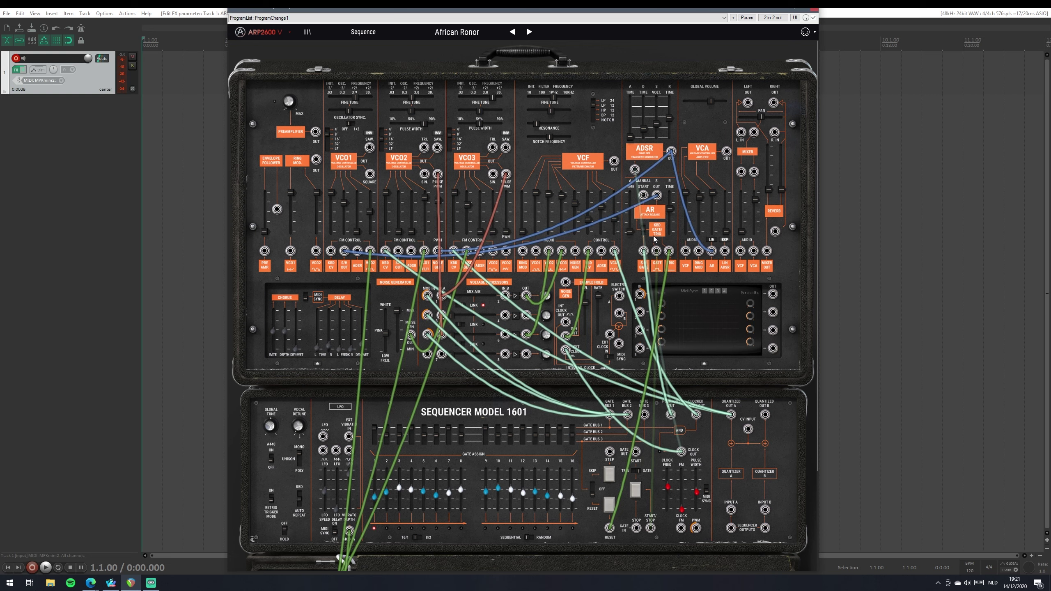
left_click_drag(654, 239, 634, 169)
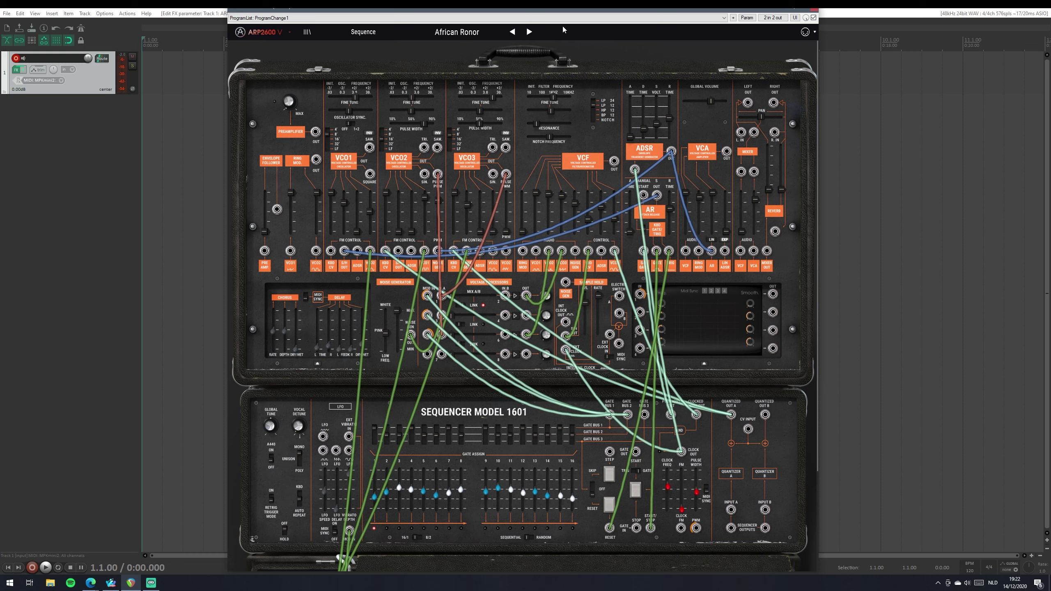
- Advance through the Sequence presets Algo, Ampersand, Ant Farm and Back In Town to Blingnitin
left_click(528, 36)
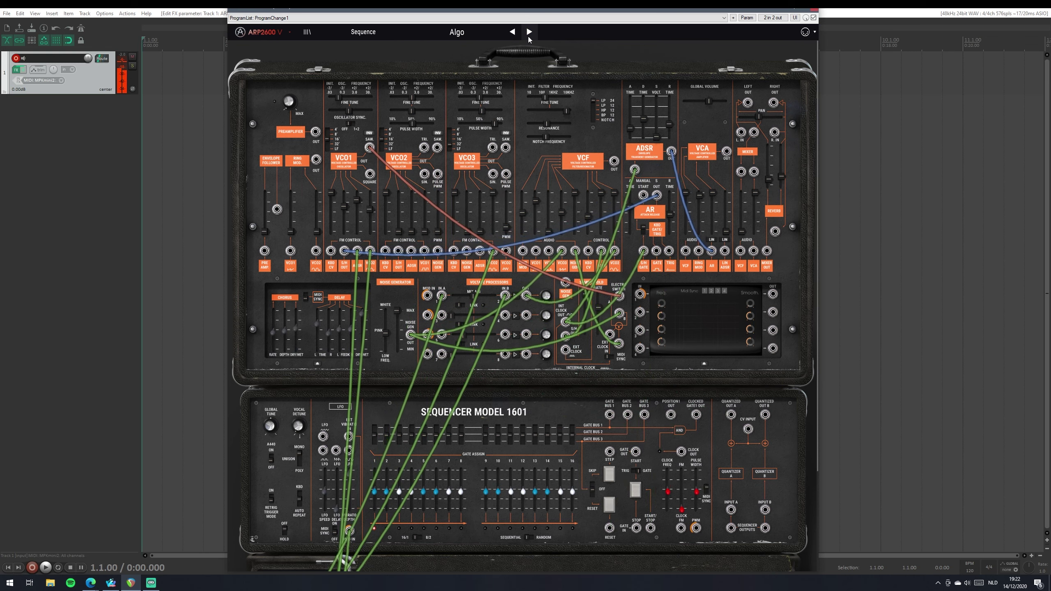
left_click(528, 36)
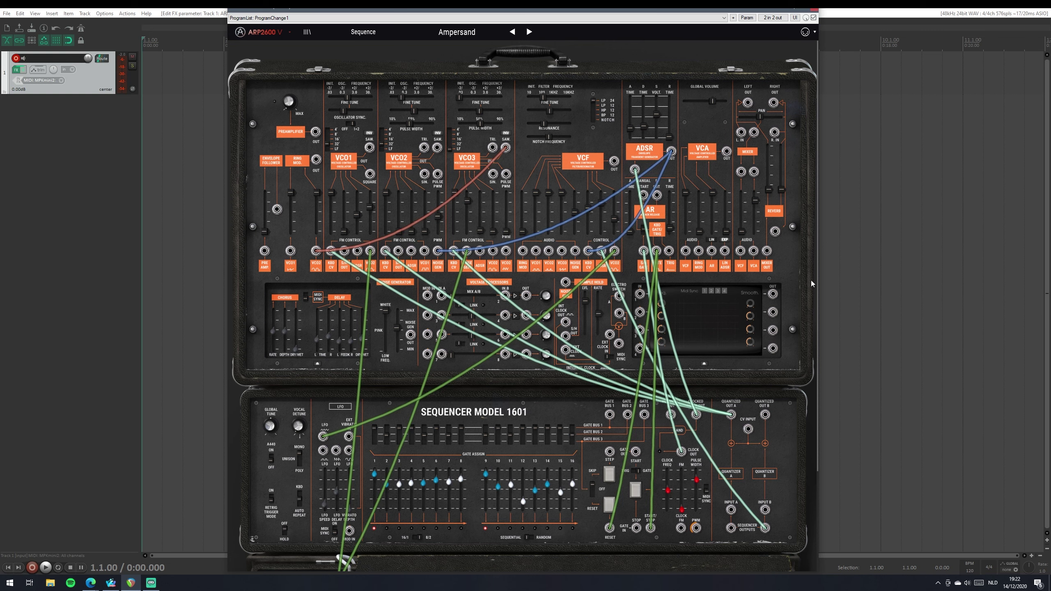
left_click(529, 32)
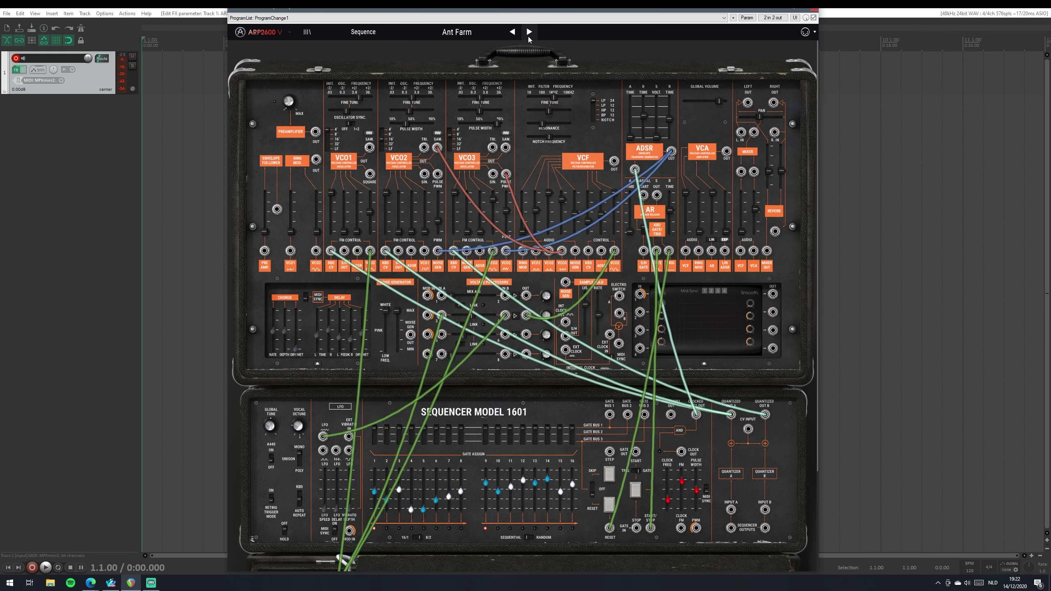
left_click(529, 32)
left_click(528, 36)
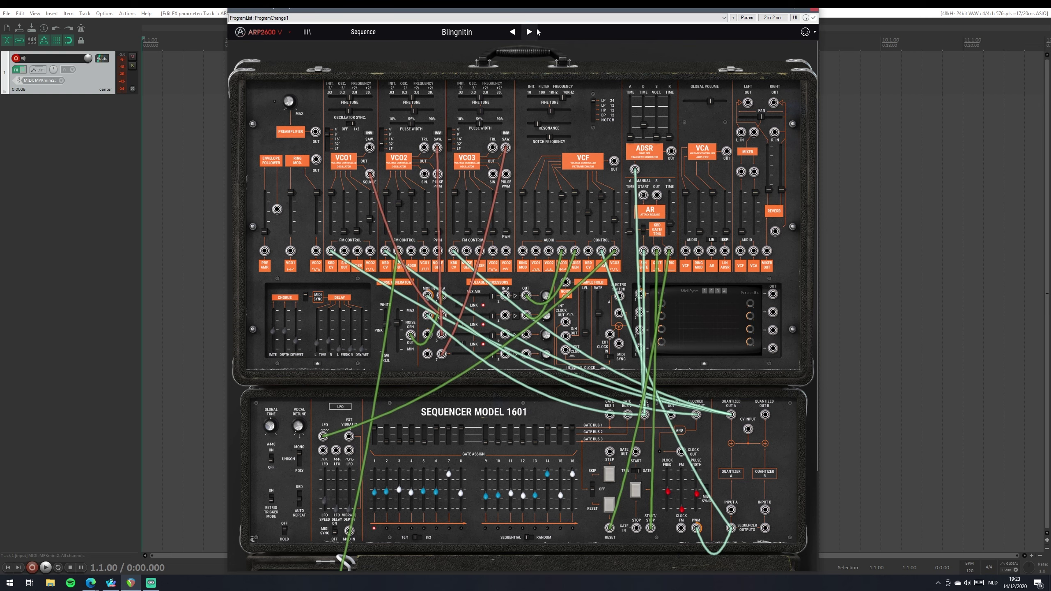
- Load the Low Sequence preset and switch to Big Lead from the Lead category
left_click(457, 32)
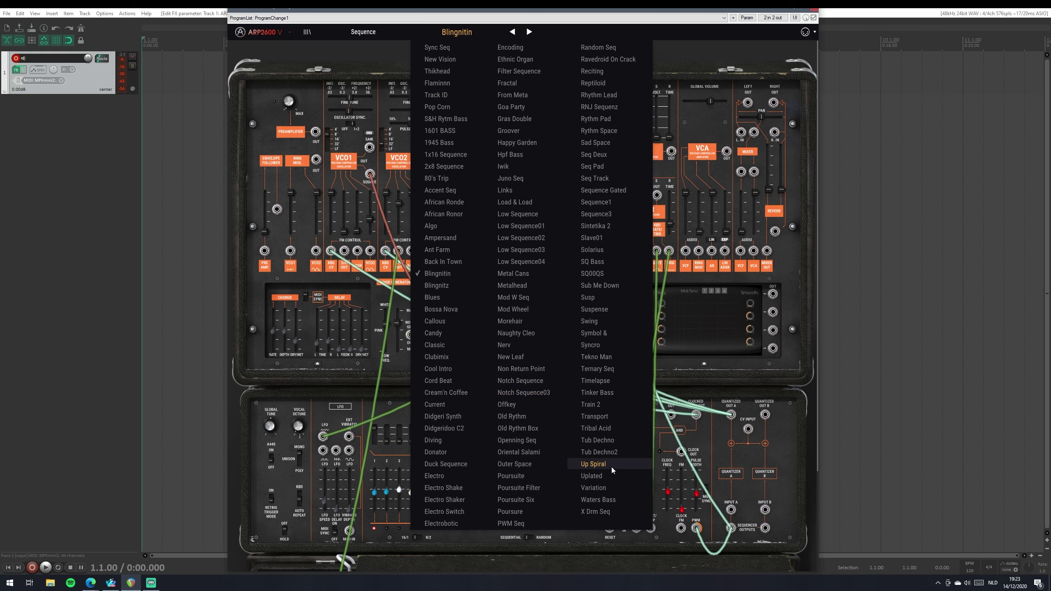
left_click(537, 213)
left_click(363, 32)
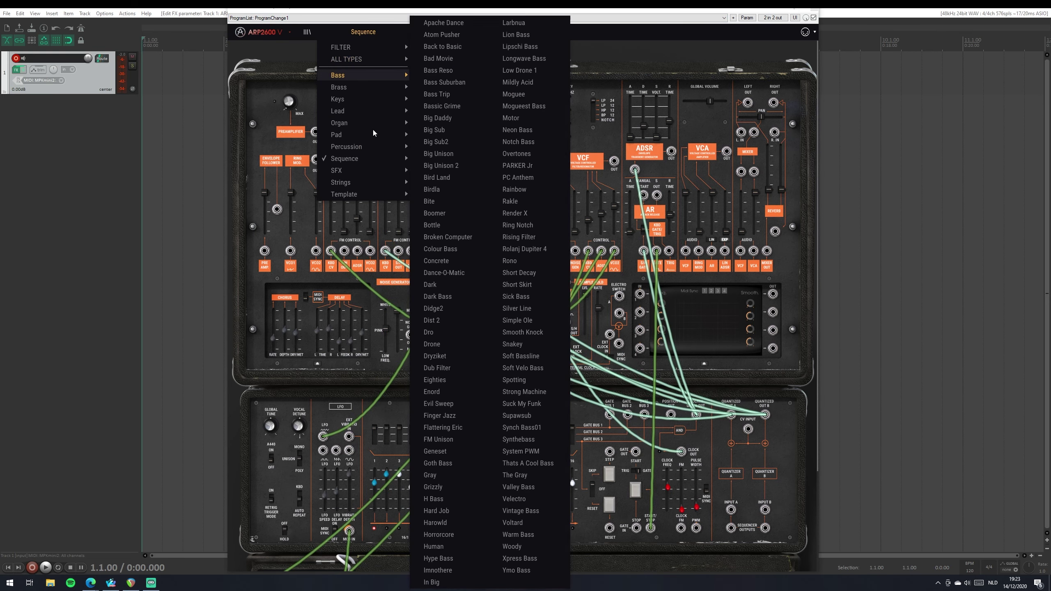
mouse_move(370, 110)
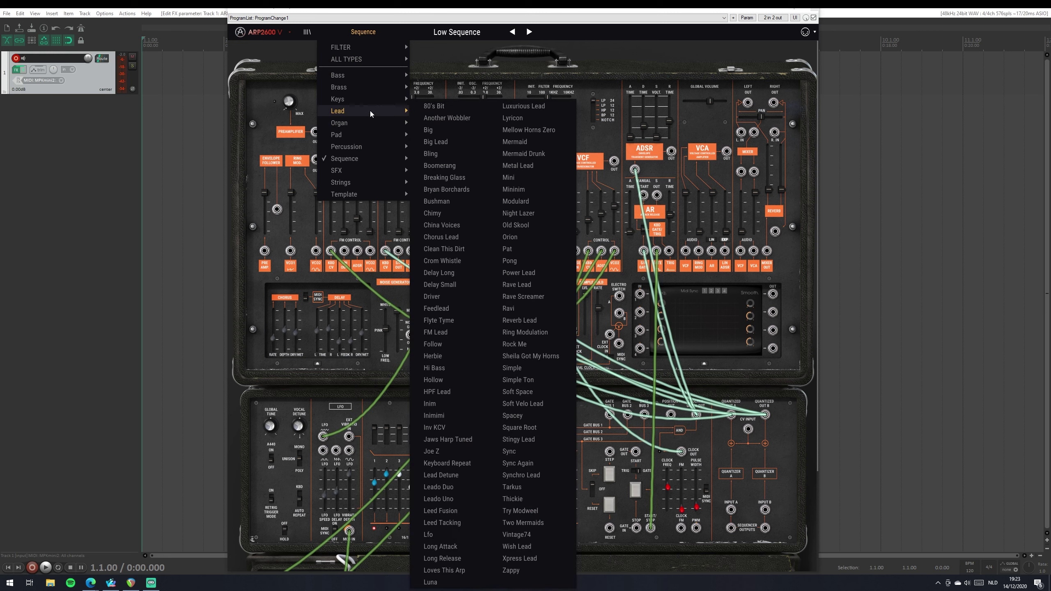
left_click(461, 140)
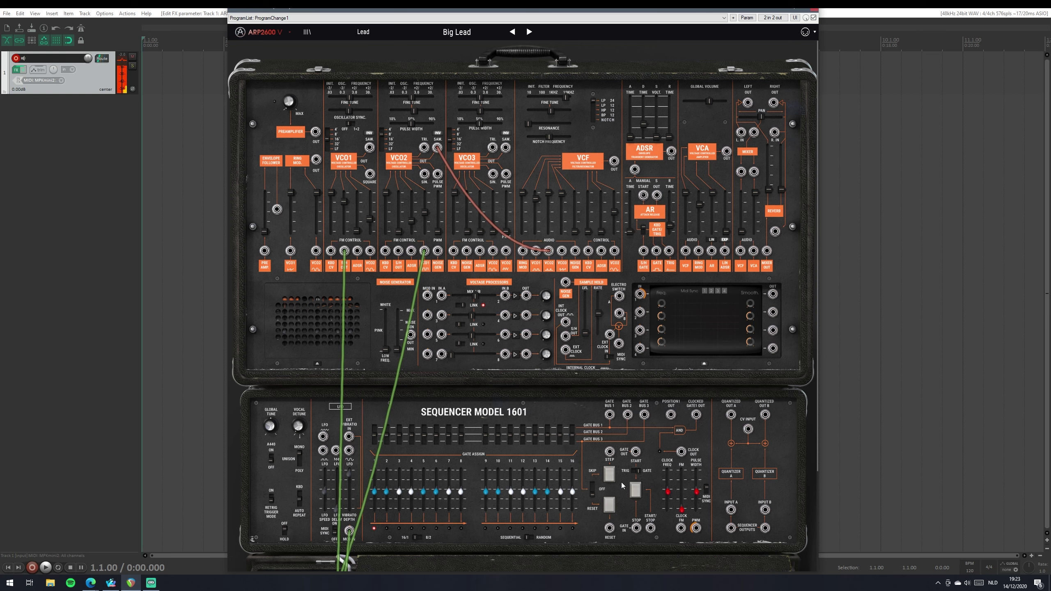
- Advance through the presets of all types from New Vision to Ambient and examine Ambient's cabling from the voltage processors down to the keyboard
left_click(528, 33)
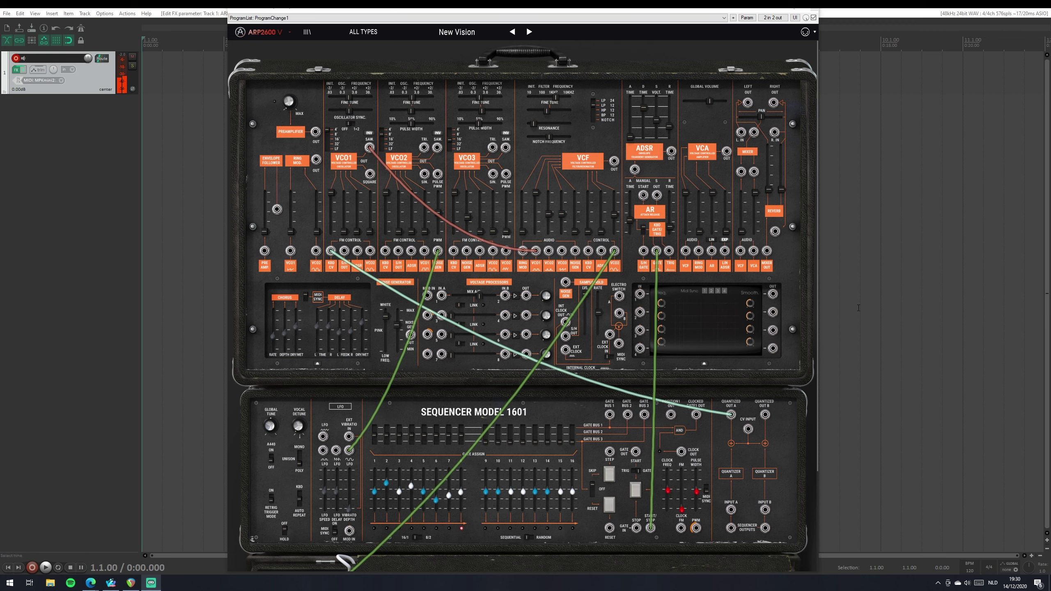
left_click(529, 32)
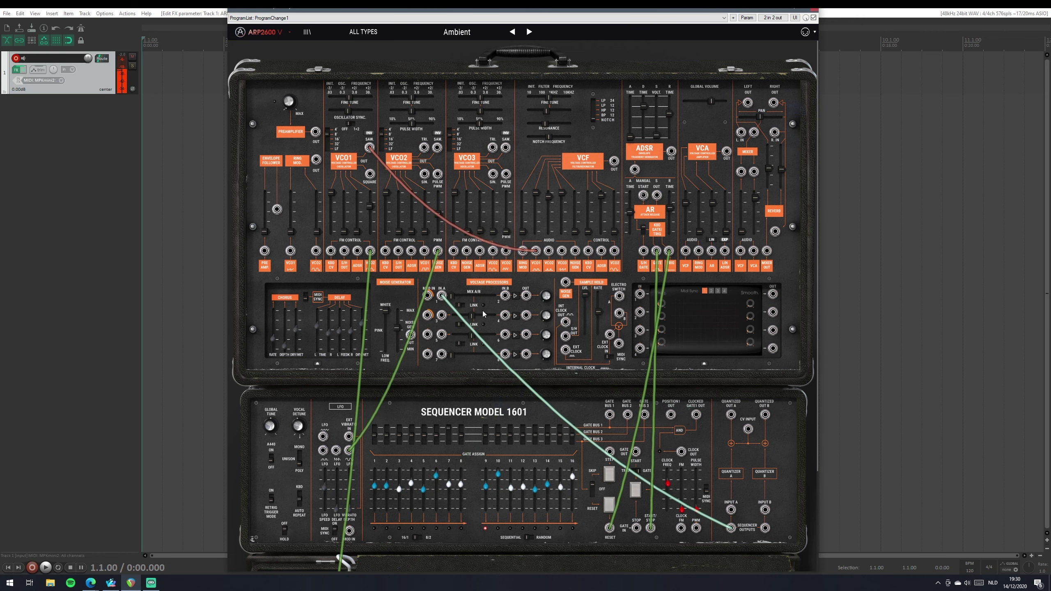
mouse_move(484, 314)
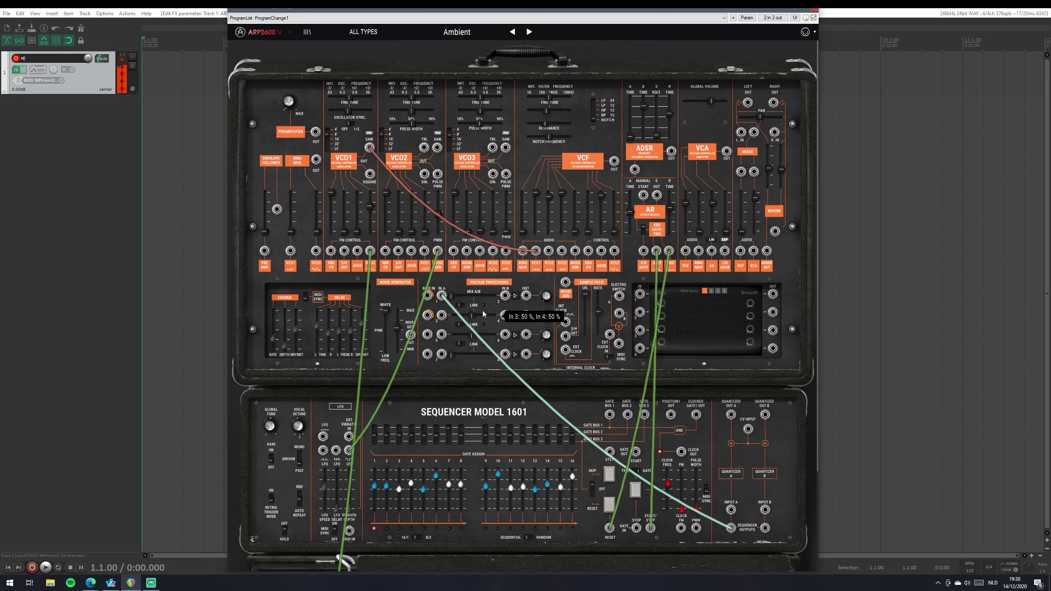
scroll(799, 328, "down", 1)
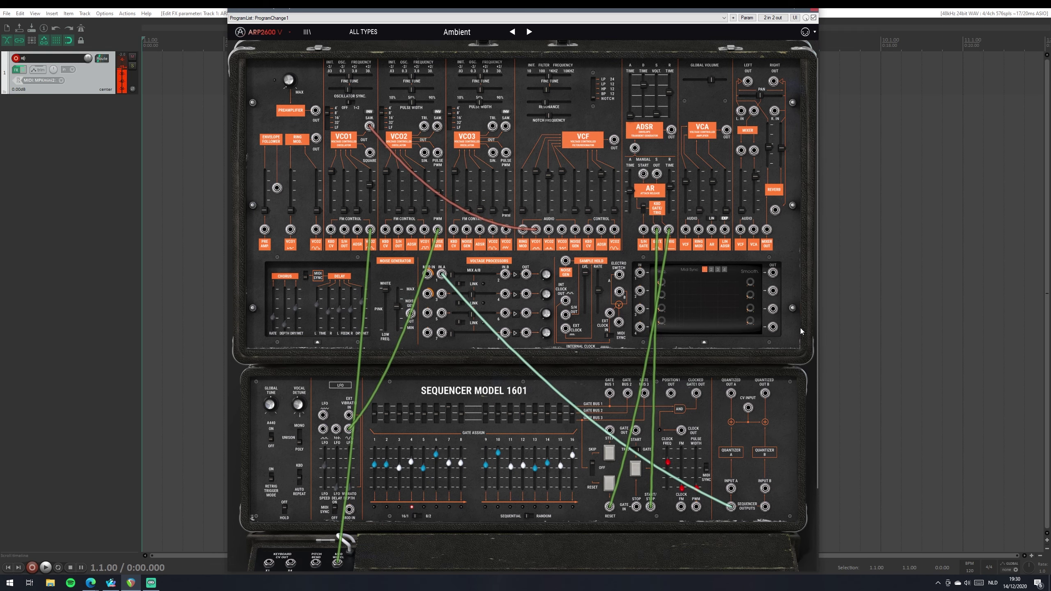
scroll(799, 328, "down", 5)
scroll(800, 327, "up", 6)
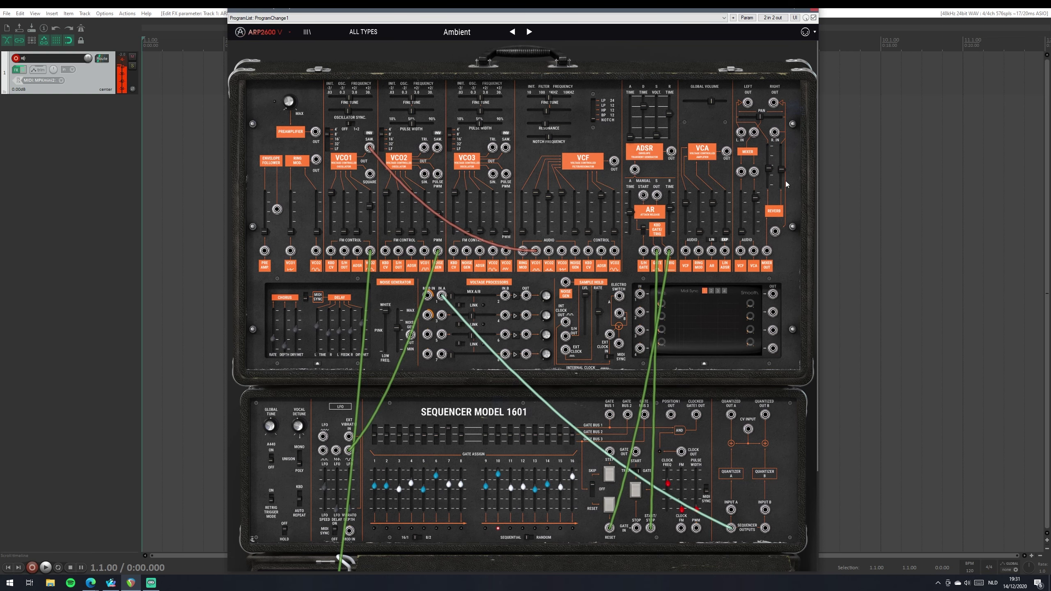
scroll(800, 187, "down", 3)
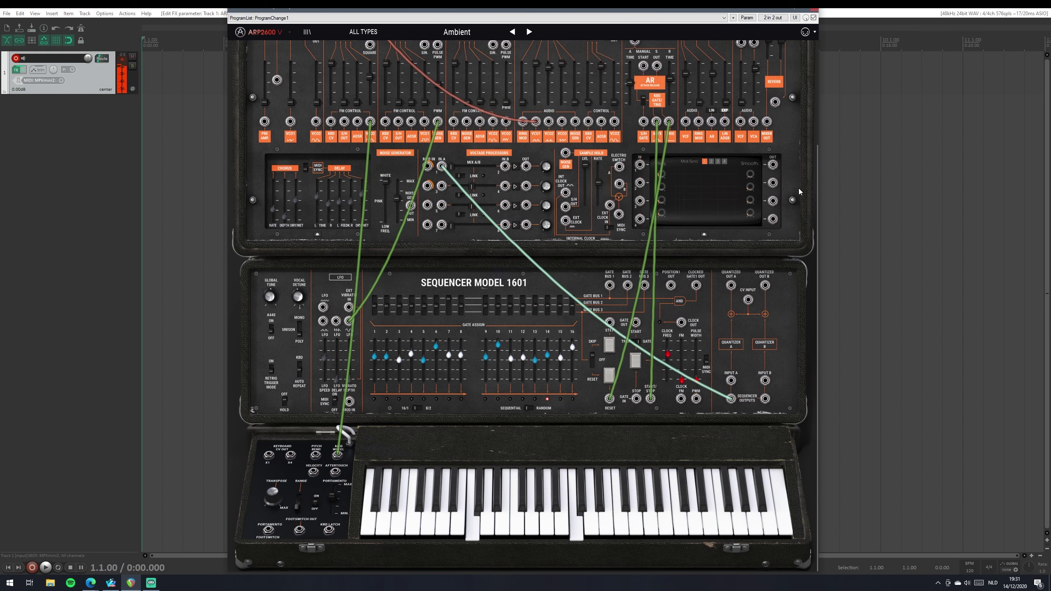
scroll(799, 191, "up", 3)
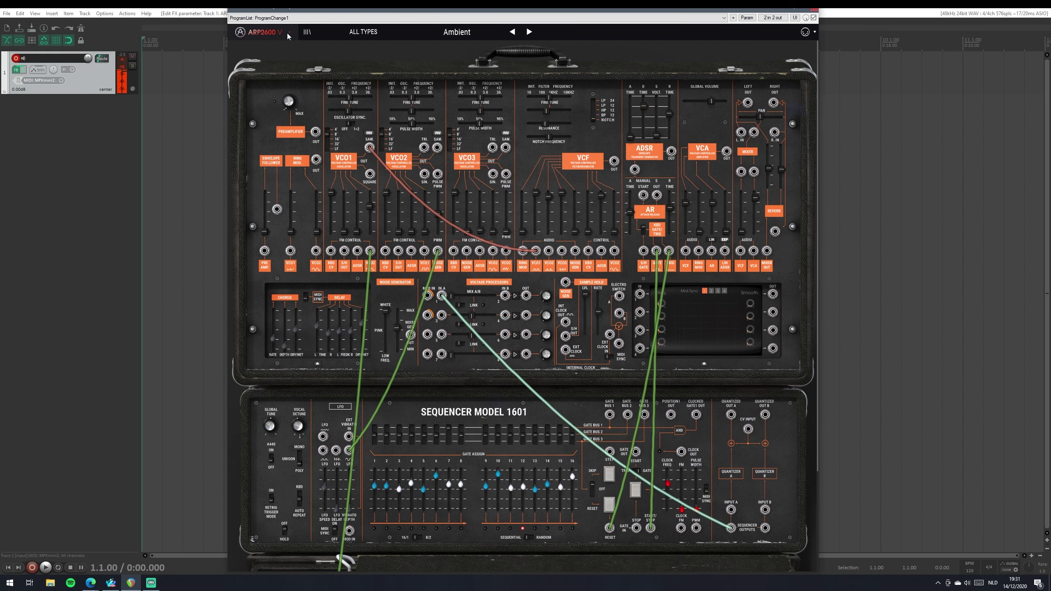
- Load the Bright Mountain preset and examine the cabling around its tracking generator inputs
left_click(441, 35)
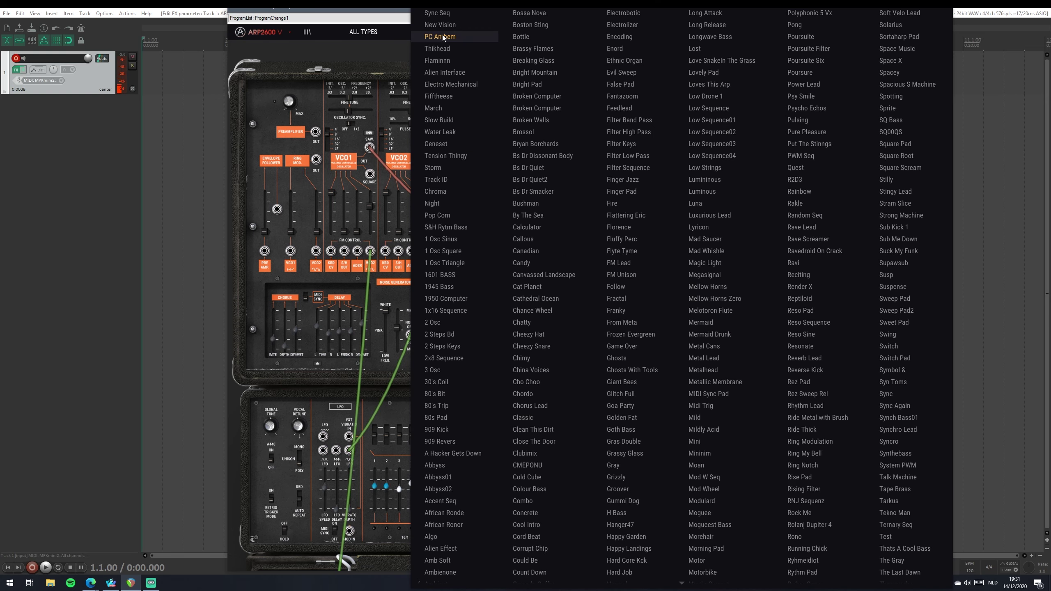
left_click(533, 73)
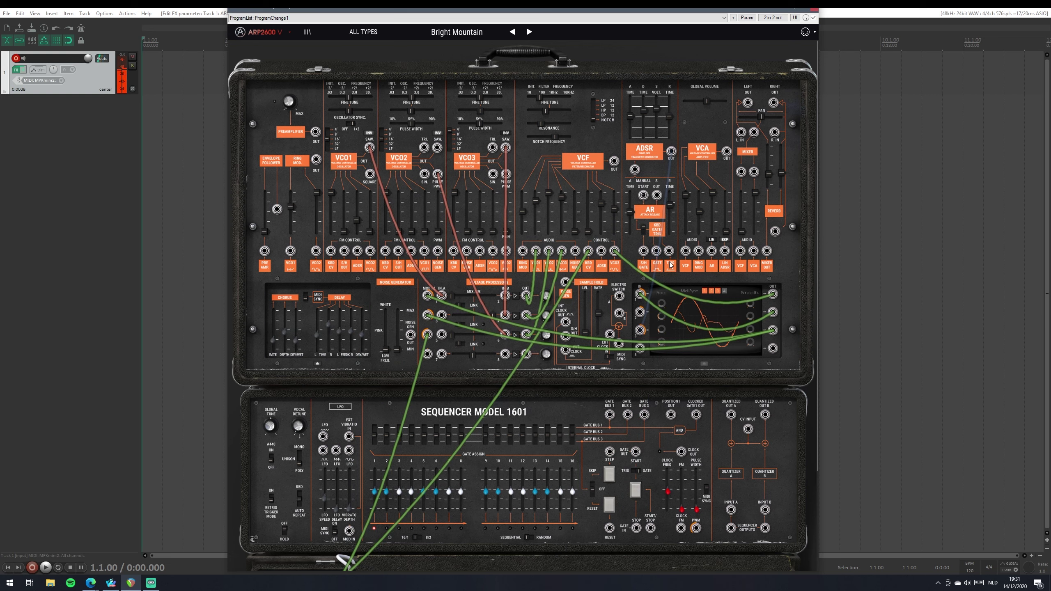
left_click_drag(670, 264, 640, 330)
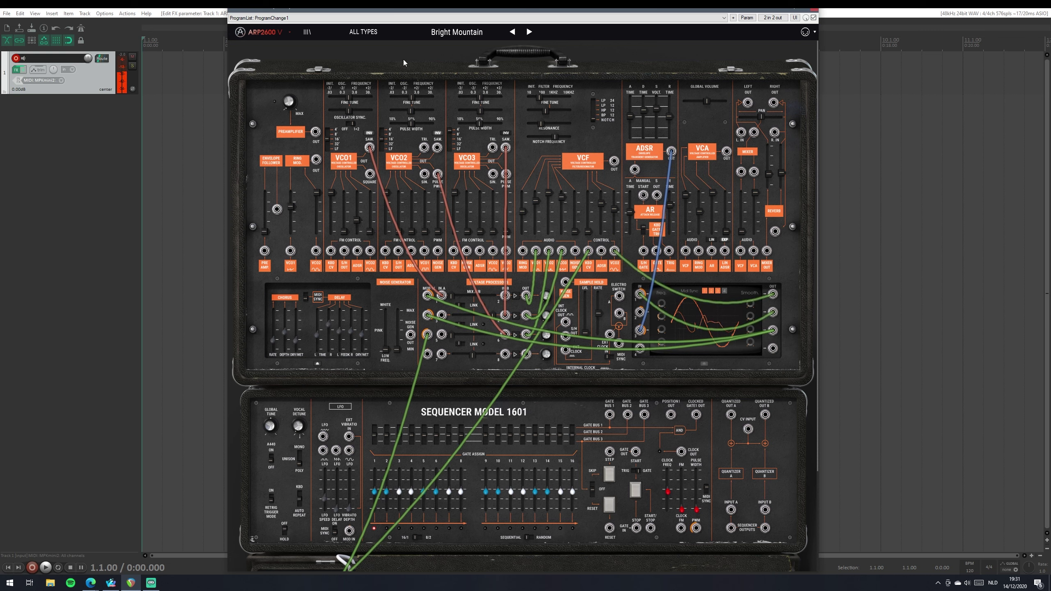
- Load the Finger Jazz preset and advance through Flattering Eric to Megasignal
left_click(450, 36)
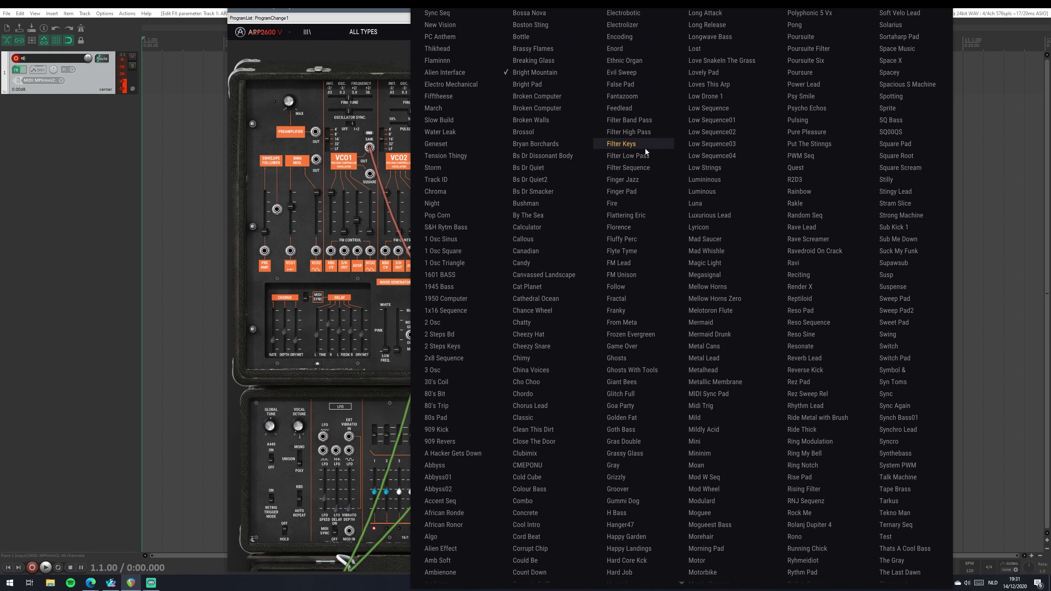
left_click(623, 179)
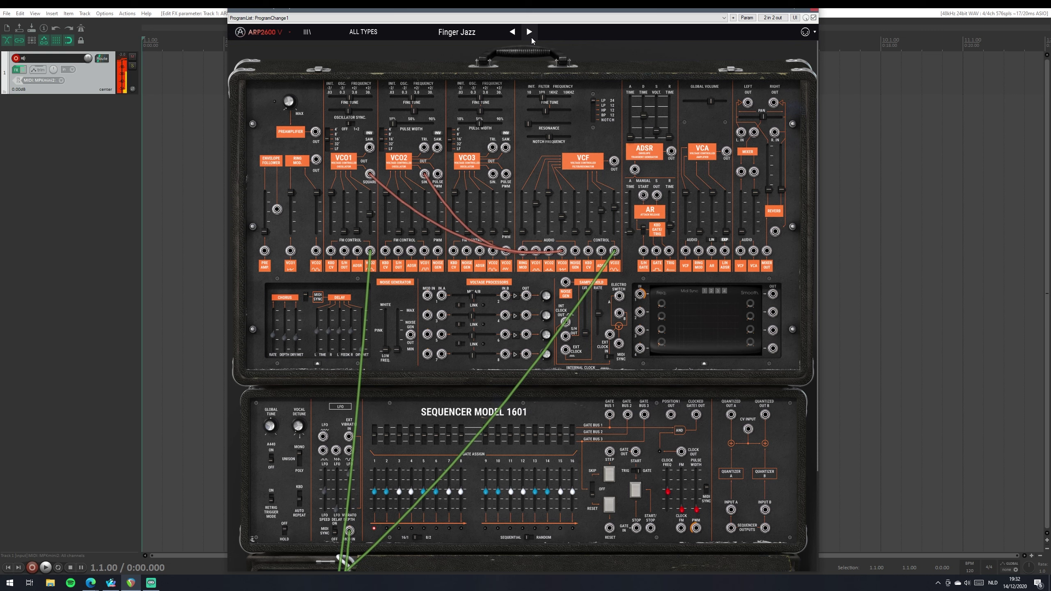
left_click(533, 33)
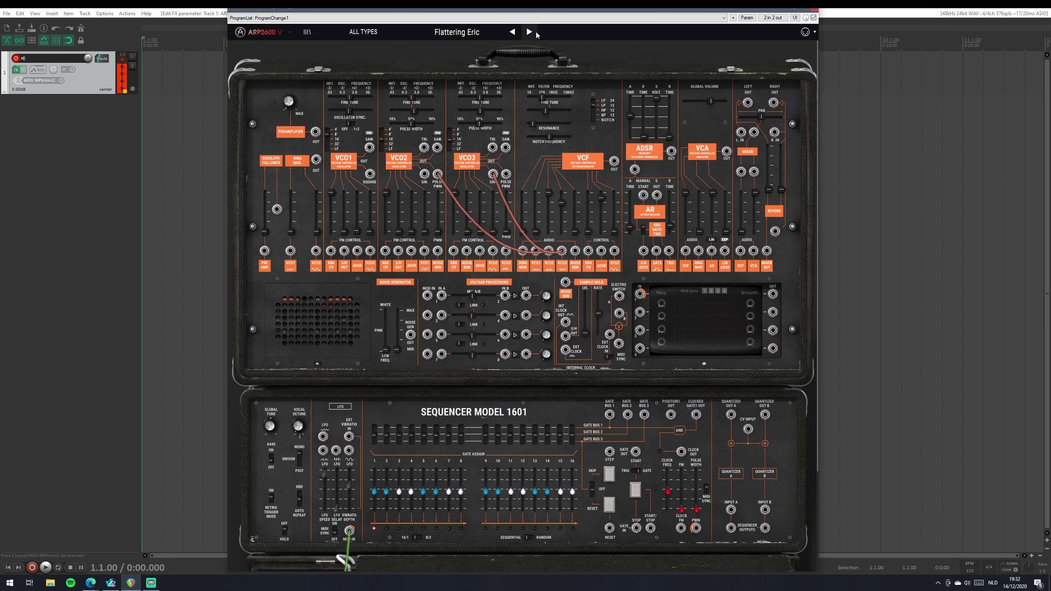
left_click(536, 32)
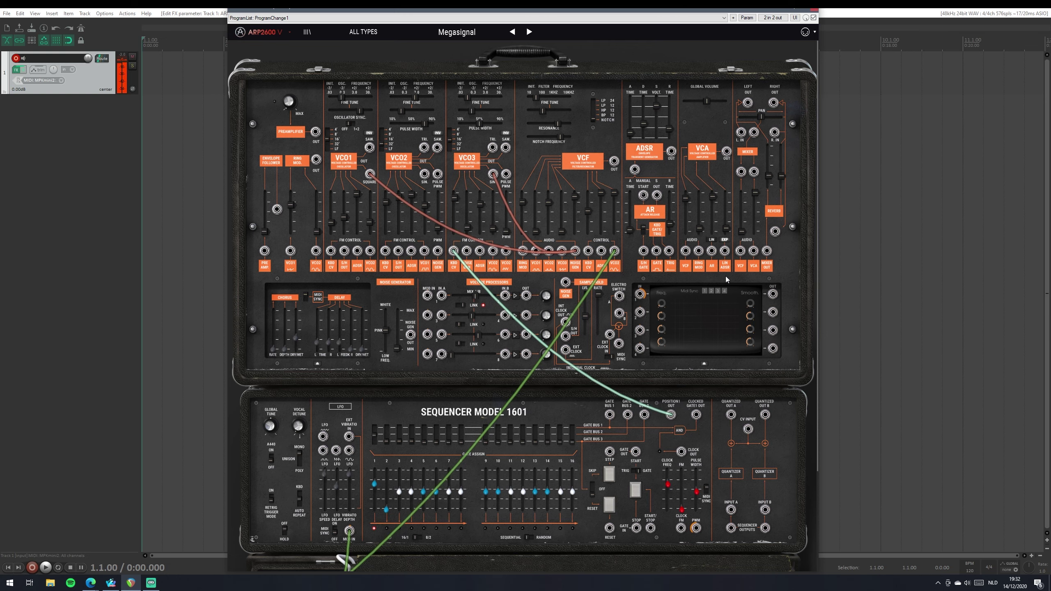
- Load the Rythm Pad preset and advance through Rythm Space and Sad Space to Dramatic Odyssey, adjusting the global volume on Rythm Space
left_click(453, 37)
left_click(506, 343)
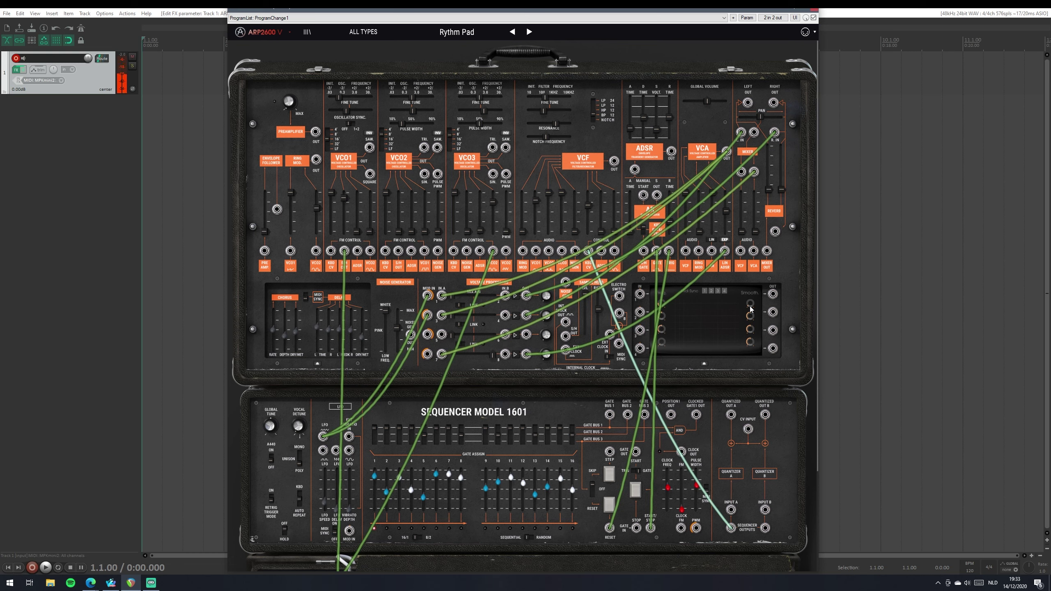
left_click(534, 32)
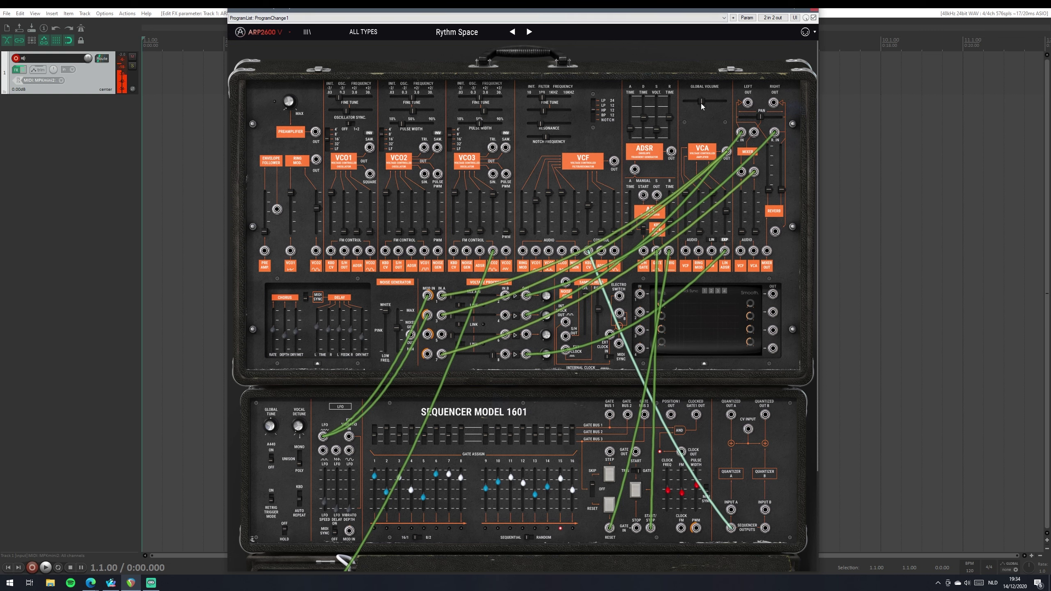
left_click_drag(701, 101, 703, 101)
left_click(536, 35)
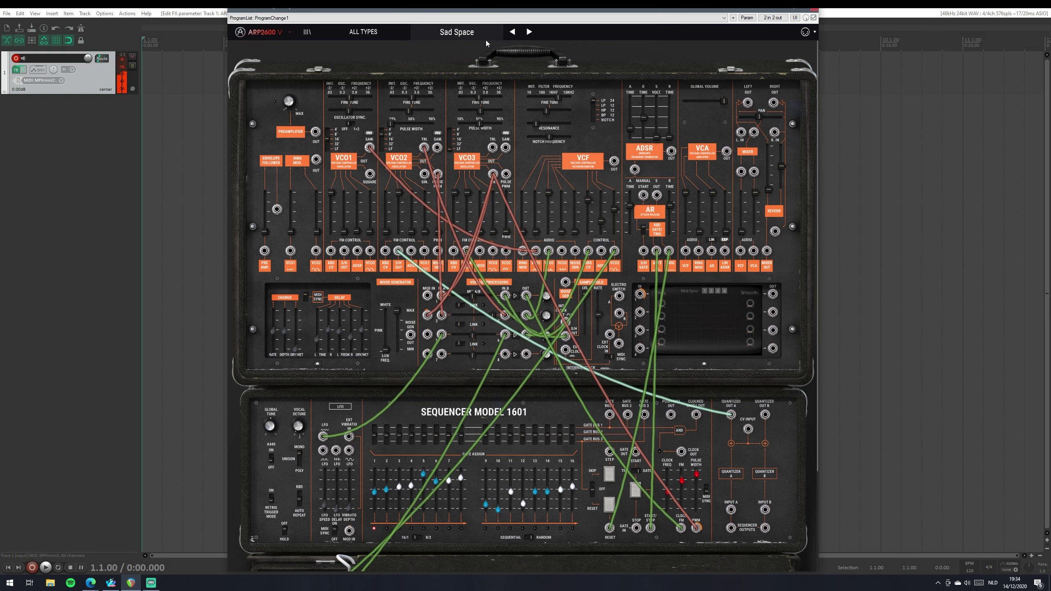
left_click(528, 32)
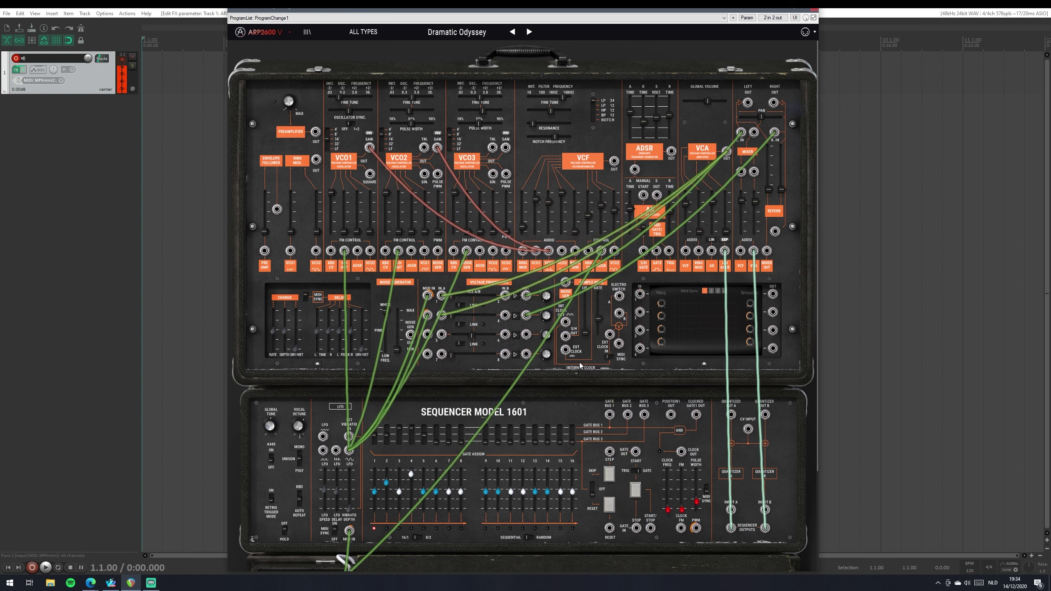